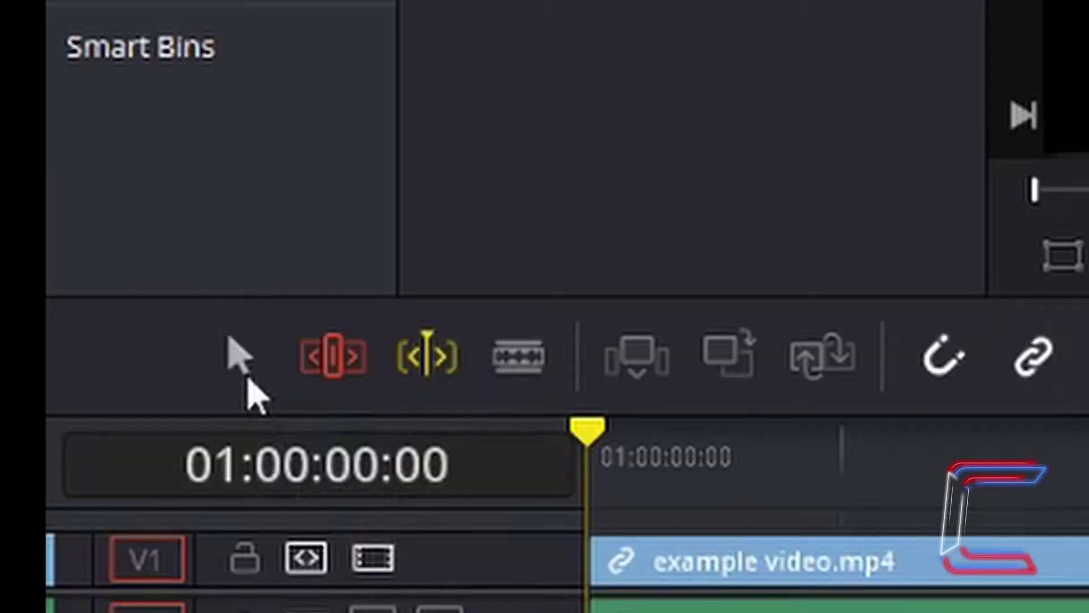
- Cycle through the Selection, Trim and Blade edit tools
{"action": "left_click", "coordinate": [84, 420]}
{"action": "left_click", "coordinate": [338, 379]}
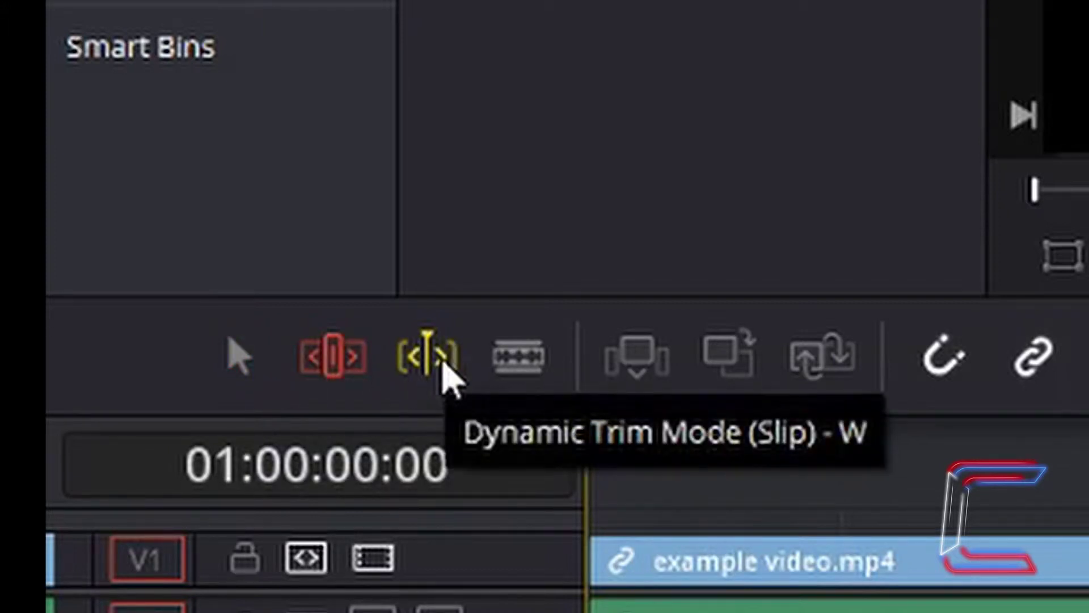
{"action": "left_click", "coordinate": [519, 374]}
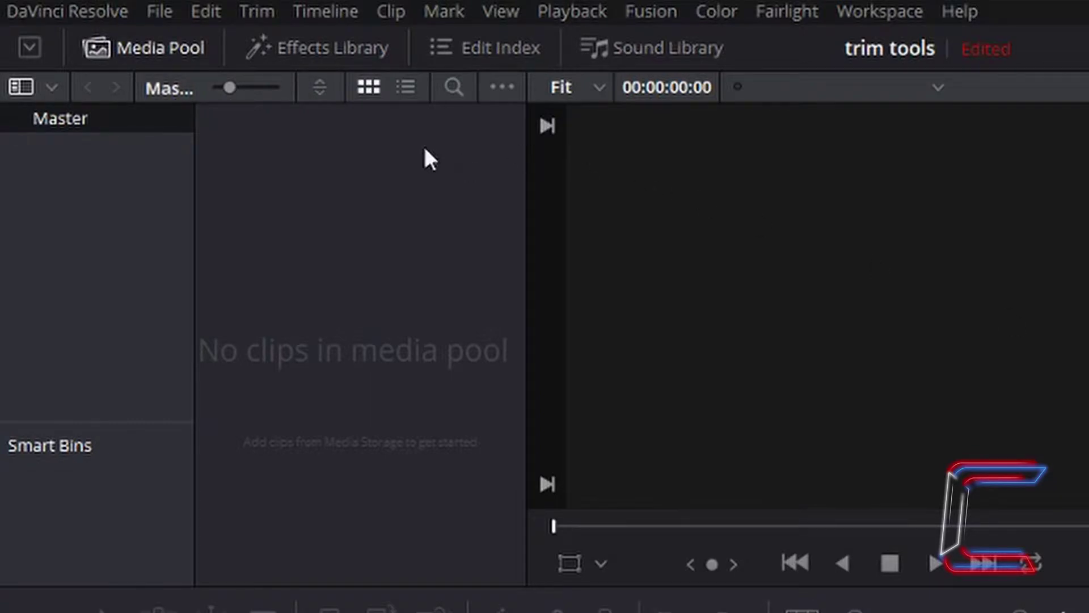
- Import example video.mp4 into the media pool through File > Import Media
{"action": "left_click", "coordinate": [167, 14]}
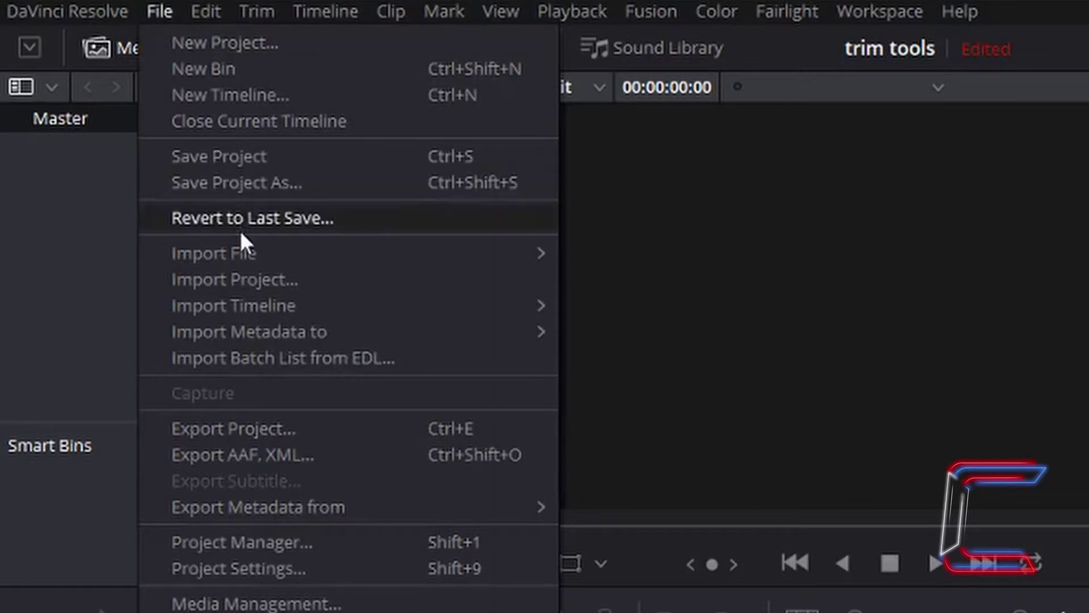
{"action": "mouse_move", "coordinate": [242, 246]}
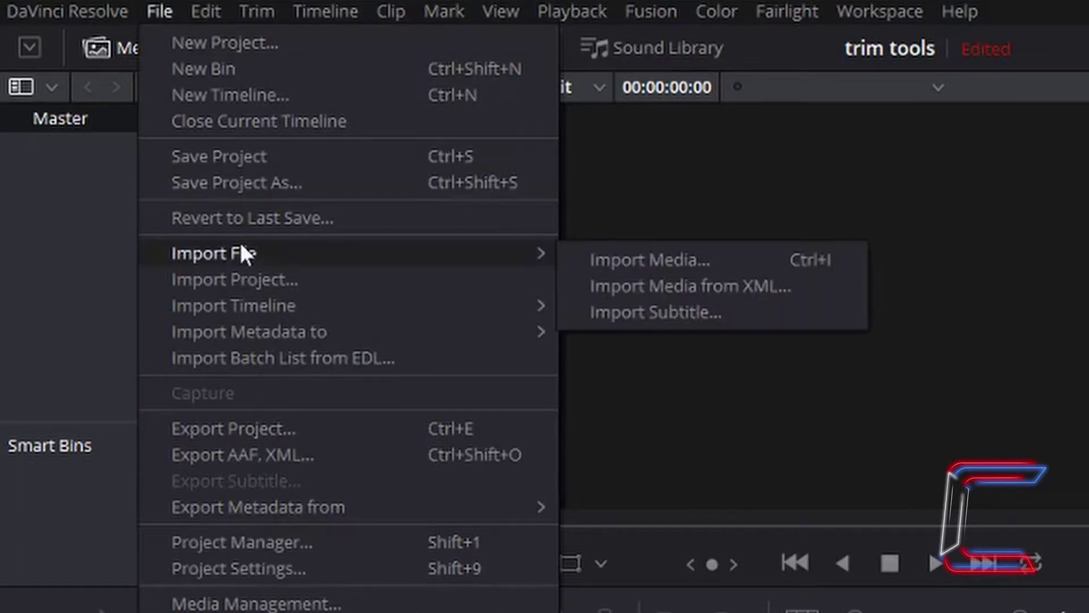
{"action": "left_click", "coordinate": [601, 259]}
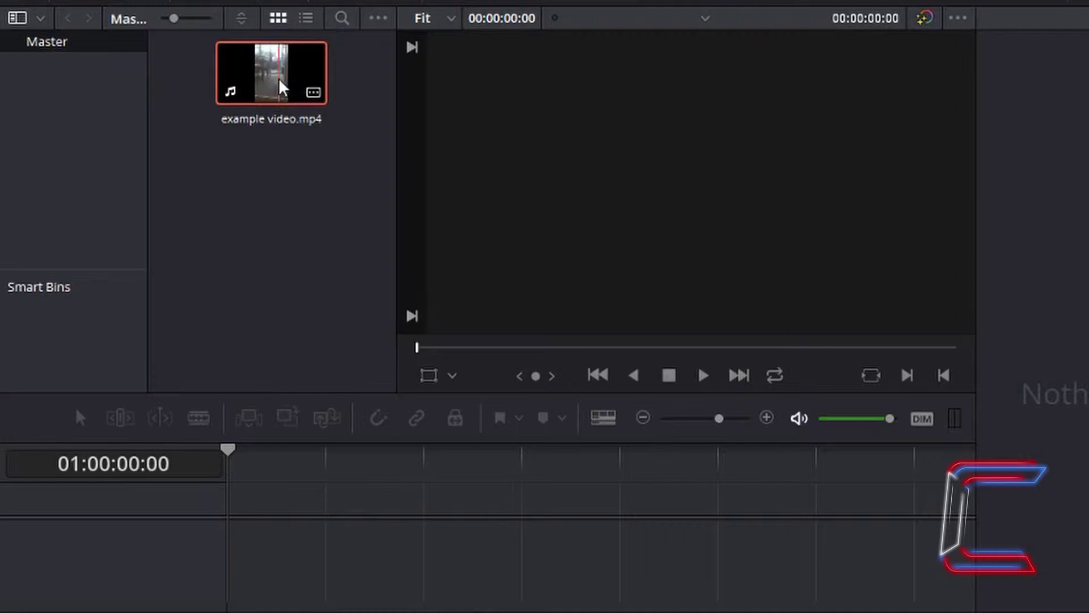
- Place example video.mp4 on V1/A1 starting at 01:00:00:00, with Blade Edit mode active
{"action": "left_click_drag", "start_coordinate": [282, 87], "coordinate": [303, 526]}
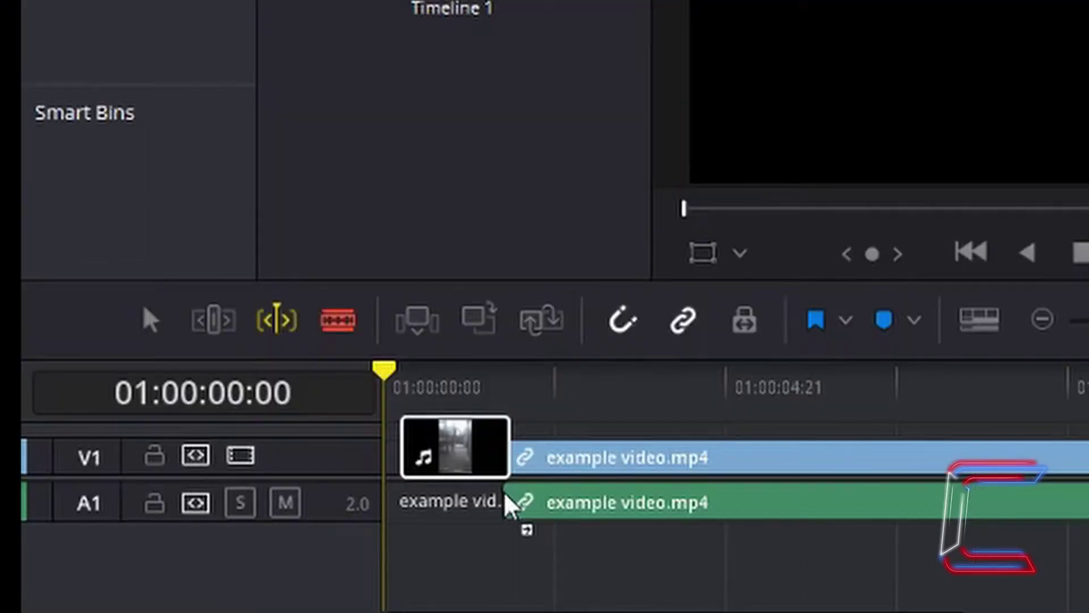
{"action": "left_click_drag", "start_coordinate": [506, 504], "coordinate": [474, 503]}
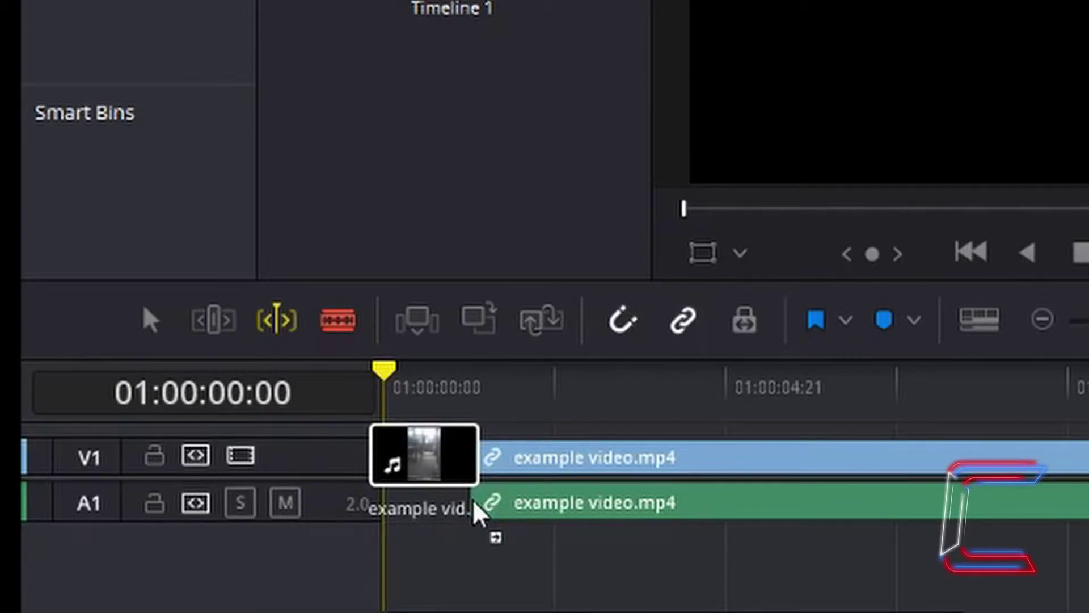
{"action": "left_click_drag", "start_coordinate": [474, 503], "coordinate": [399, 511]}
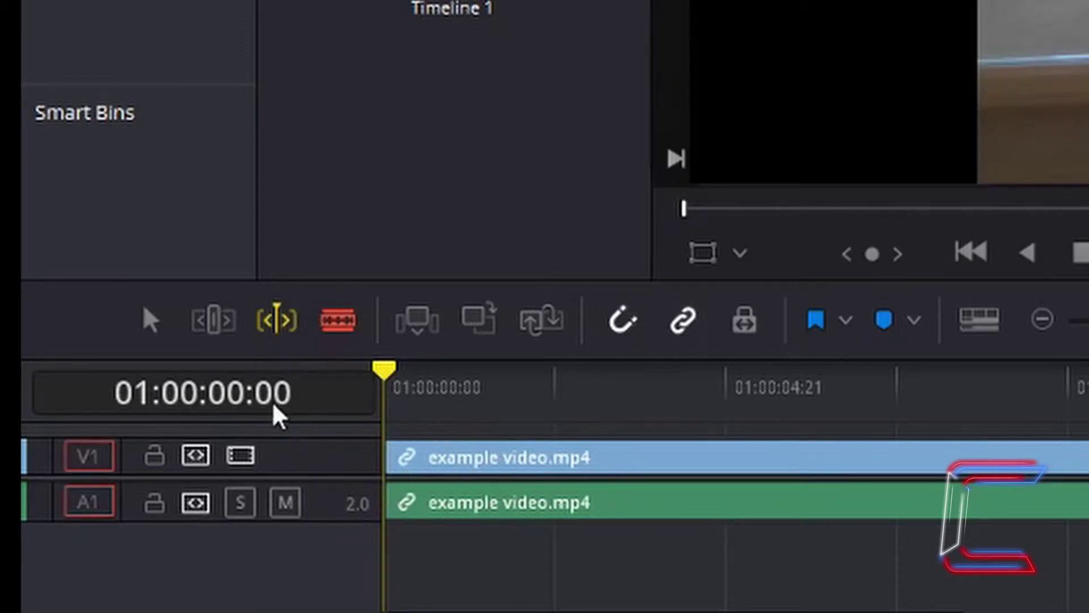
{"action": "left_click", "coordinate": [352, 336]}
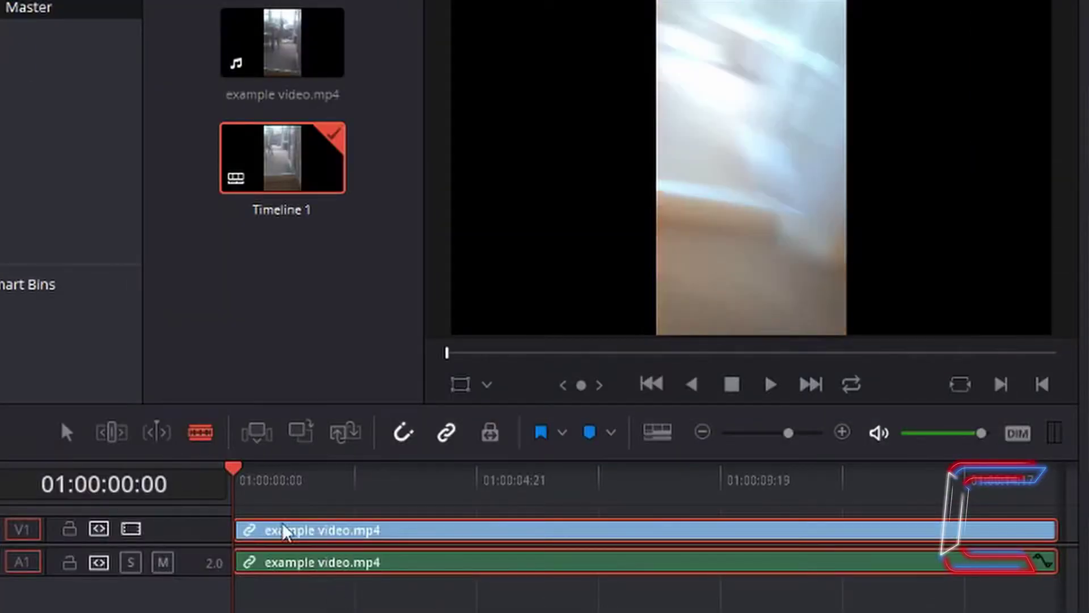
- Select the linked clip and move the playhead to 01:00:03:00
{"action": "left_click", "coordinate": [456, 457]}
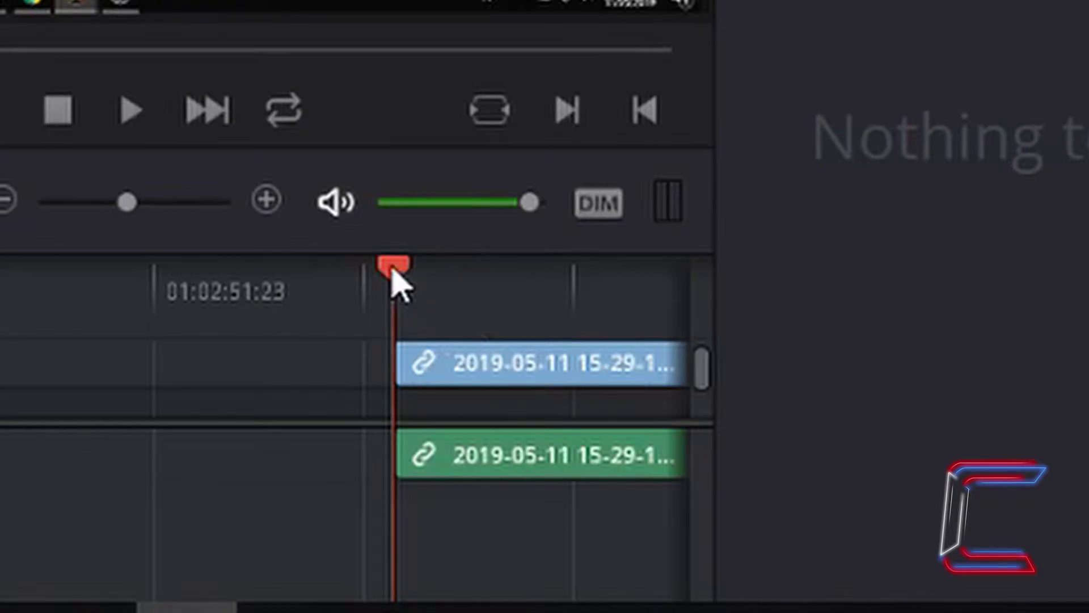
{"action": "mouse_move", "coordinate": [397, 283]}
{"action": "left_mouse_down"}
{"action": "mouse_move", "coordinate": [528, 291]}
{"action": "mouse_move", "coordinate": [413, 296]}
{"action": "left_mouse_up"}
{"action": "left_click_drag", "start_coordinate": [413, 293], "coordinate": [491, 311]}
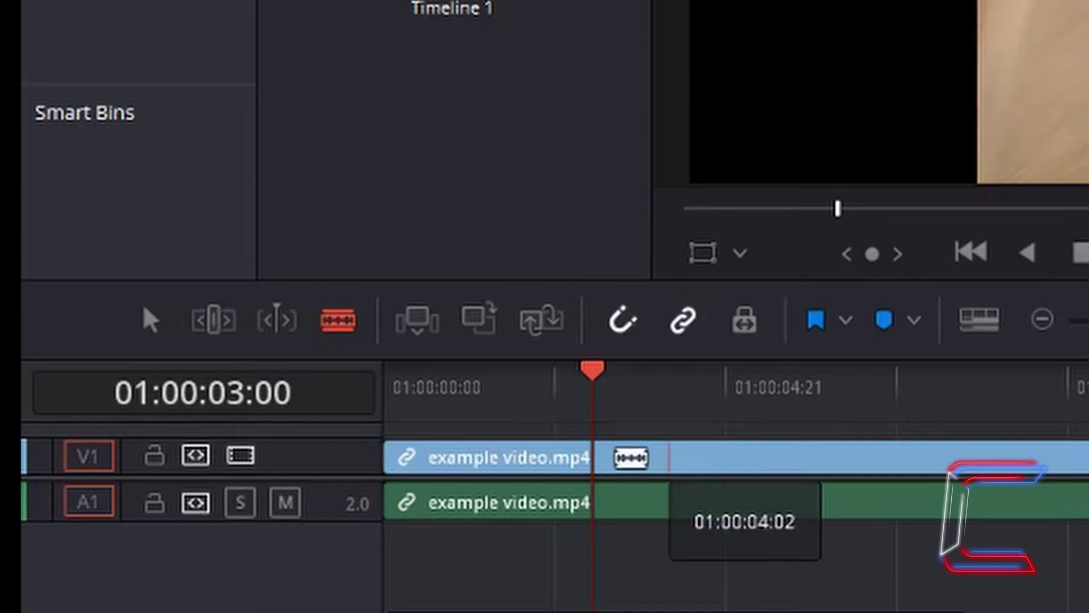
- Blade the clip at 01:00:03:00, then return to the Selection tool
{"action": "left_click", "coordinate": [614, 452]}
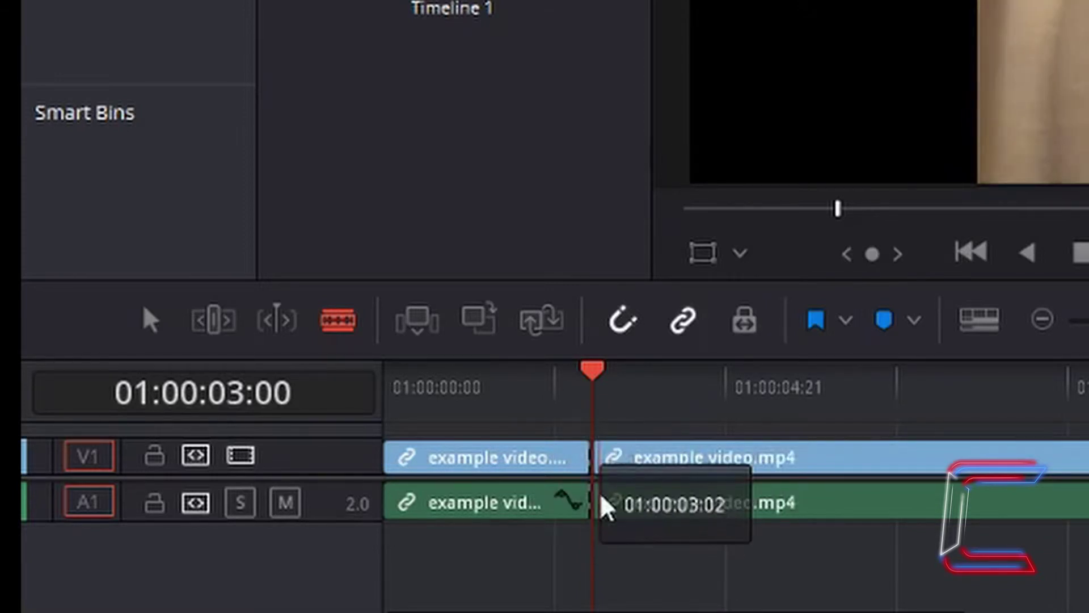
{"action": "key", "text": "a"}
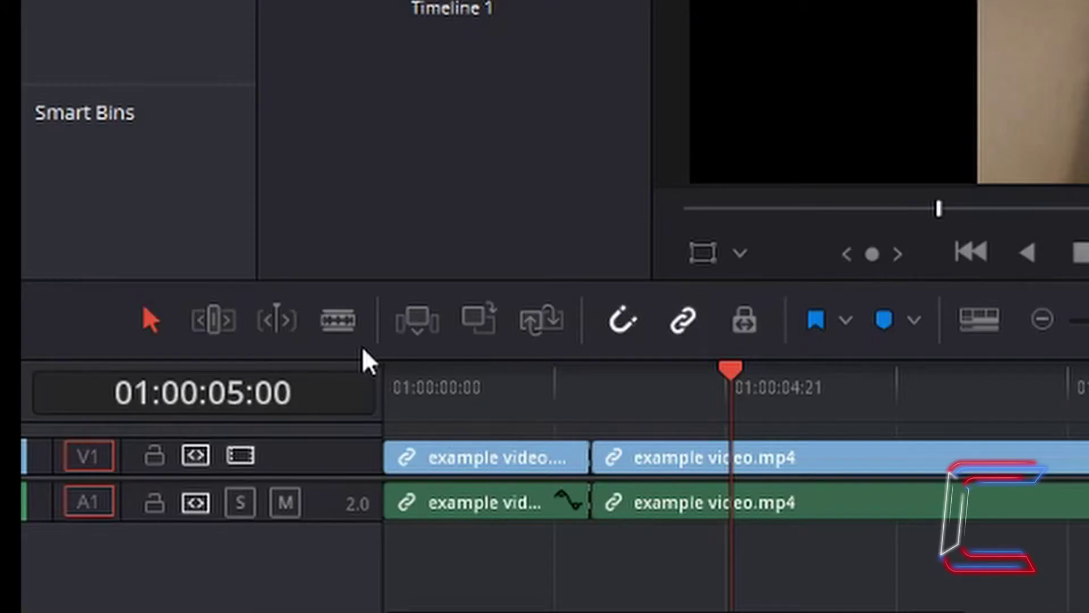
- Cut the second part at 01:00:05:00 and 01:00:07:00, then select the third clip and jump to its start
{"action": "left_click", "coordinate": [341, 319]}
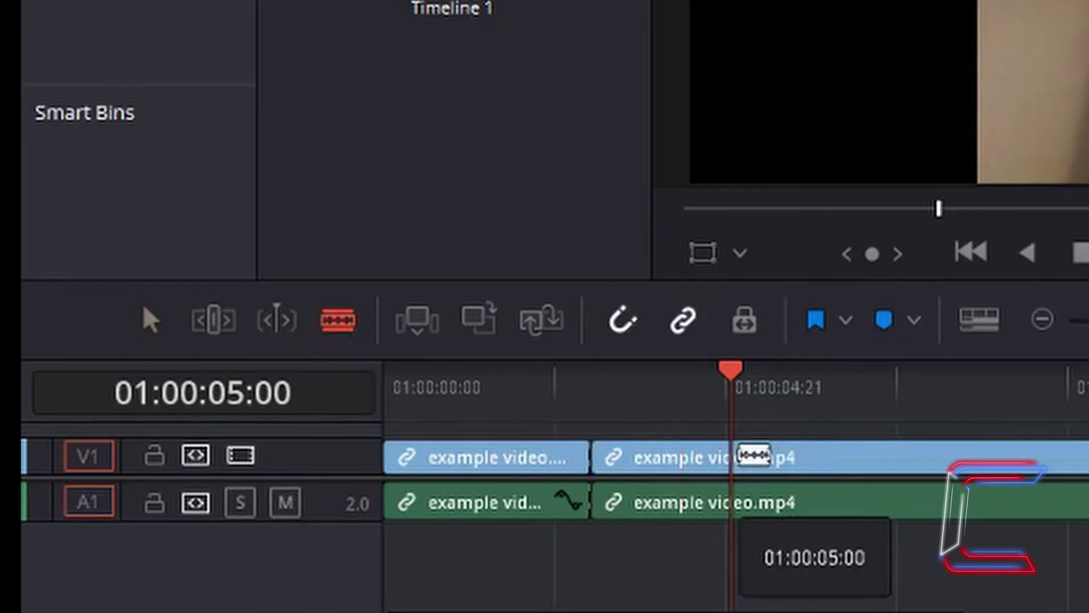
{"action": "left_click", "coordinate": [772, 458]}
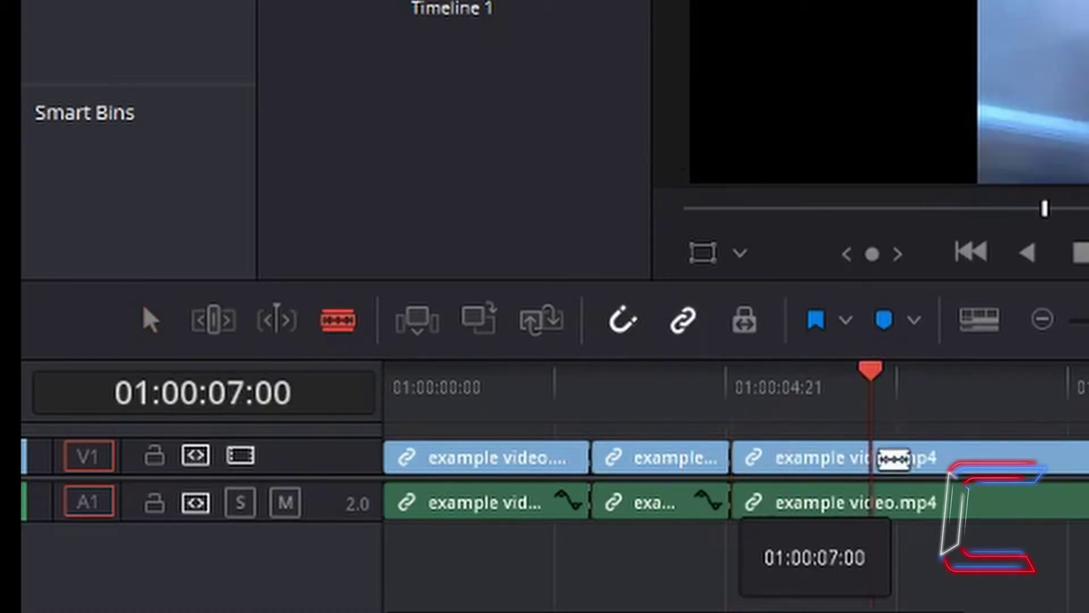
{"action": "left_click", "coordinate": [894, 458]}
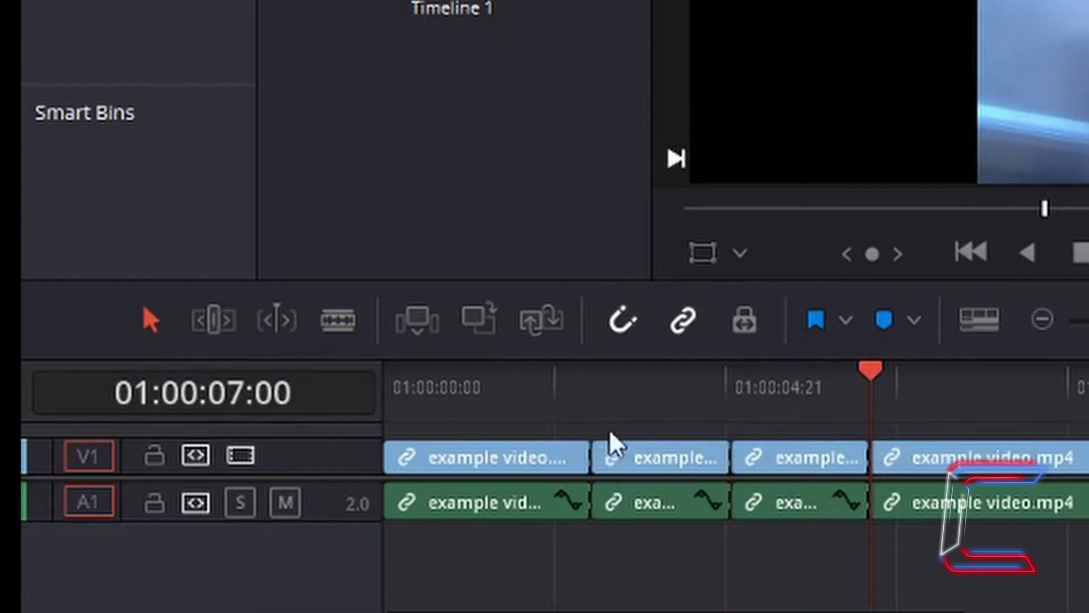
{"action": "left_click", "coordinate": [783, 468]}
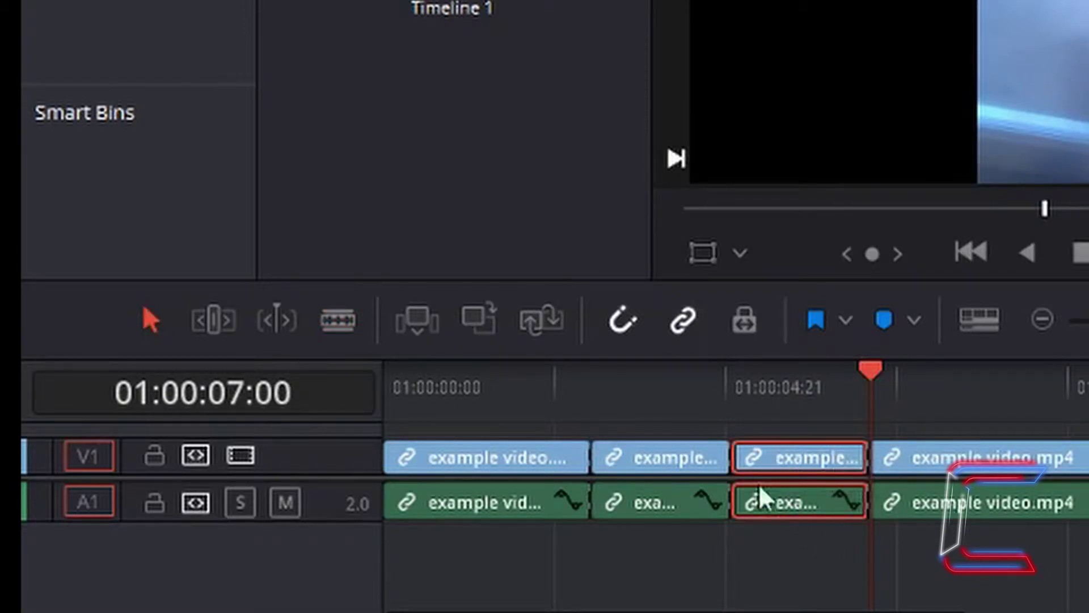
{"action": "key", "text": "Up"}
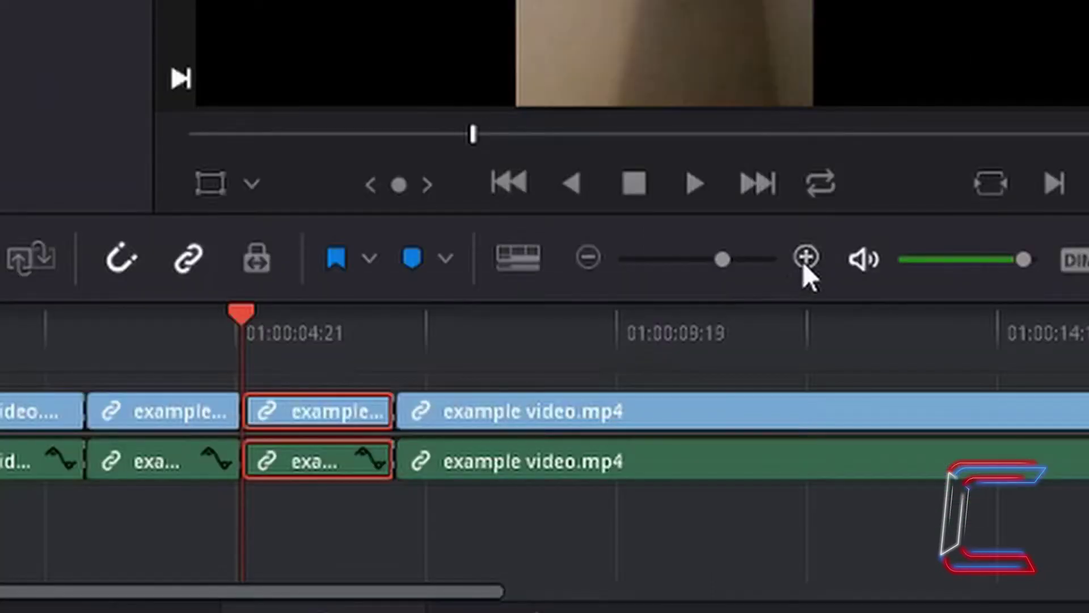
{"action": "left_click", "coordinate": [803, 260]}
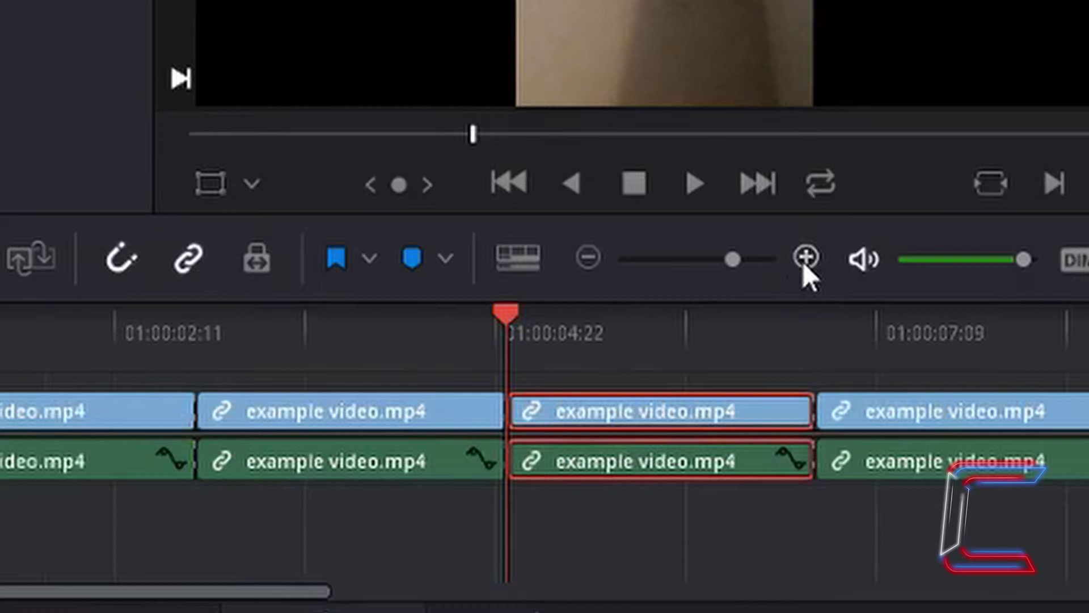
{"action": "left_click", "coordinate": [804, 261]}
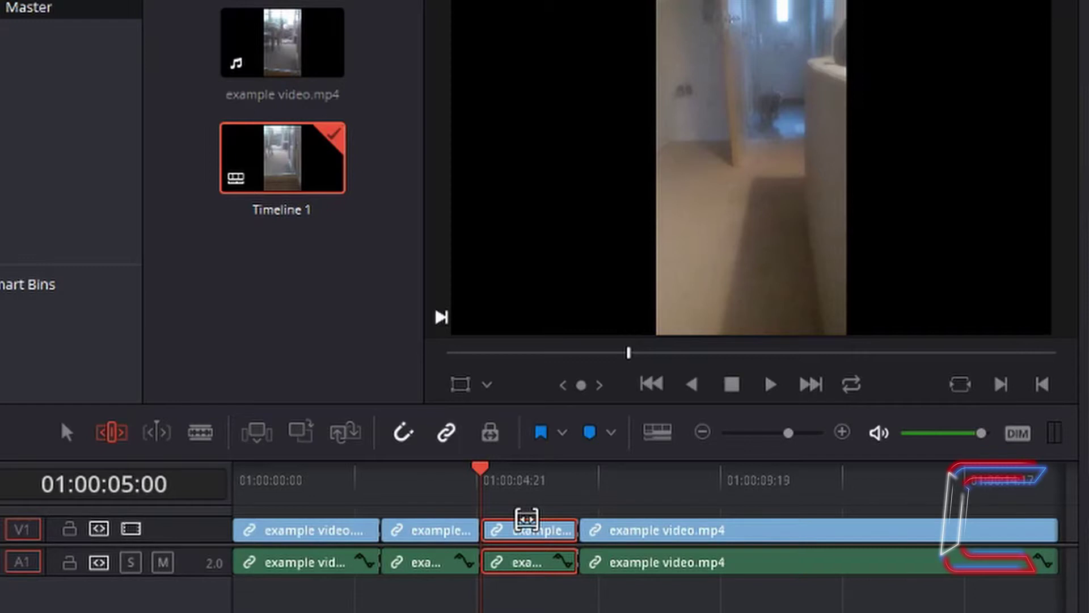
- Select all timeline clips with Ctrl+A, deselect them, then select all again
{"action": "key", "text": "ctrl+a"}
{"action": "key", "text": "ctrl+shift+a"}
{"action": "key", "text": "ctrl+a"}
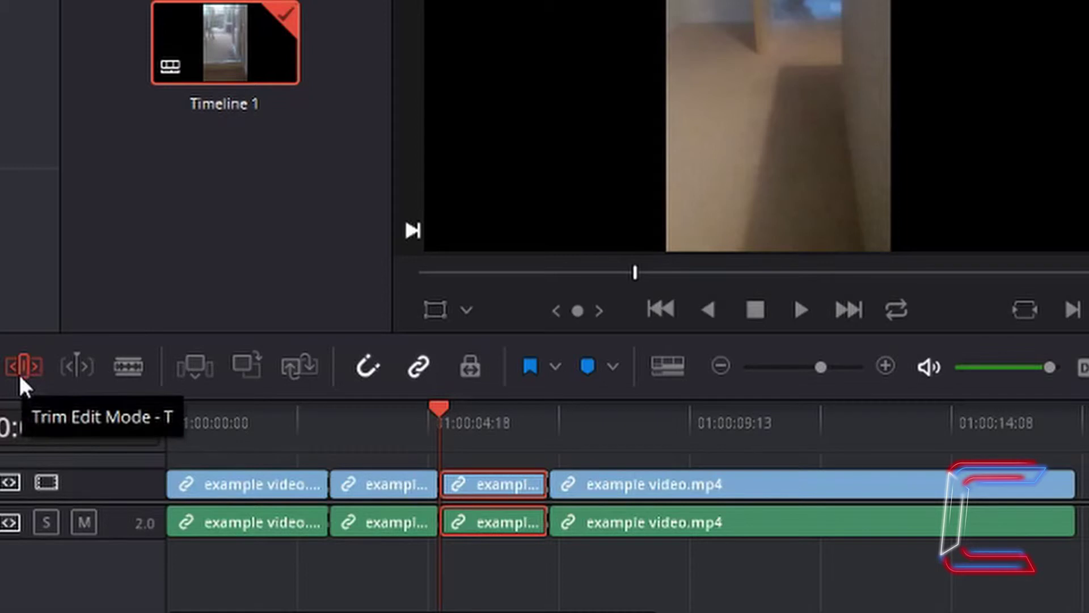
- Select each of the four example video.mp4 clips in turn, ending on the first
{"action": "left_click", "coordinate": [253, 471]}
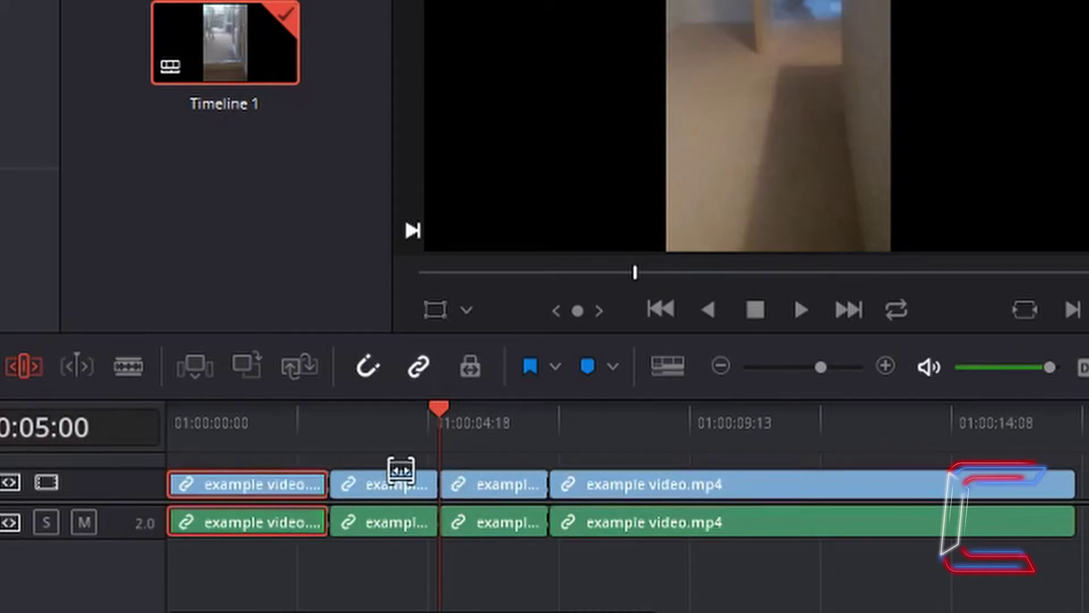
{"action": "left_click", "coordinate": [400, 470]}
{"action": "left_click", "coordinate": [681, 477]}
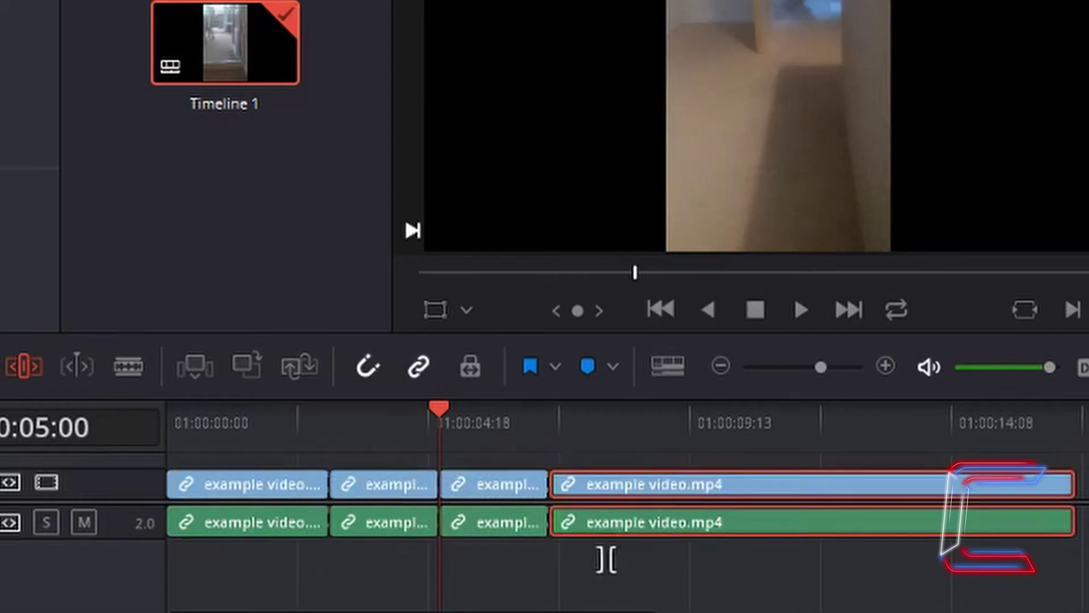
{"action": "left_click", "coordinate": [498, 474]}
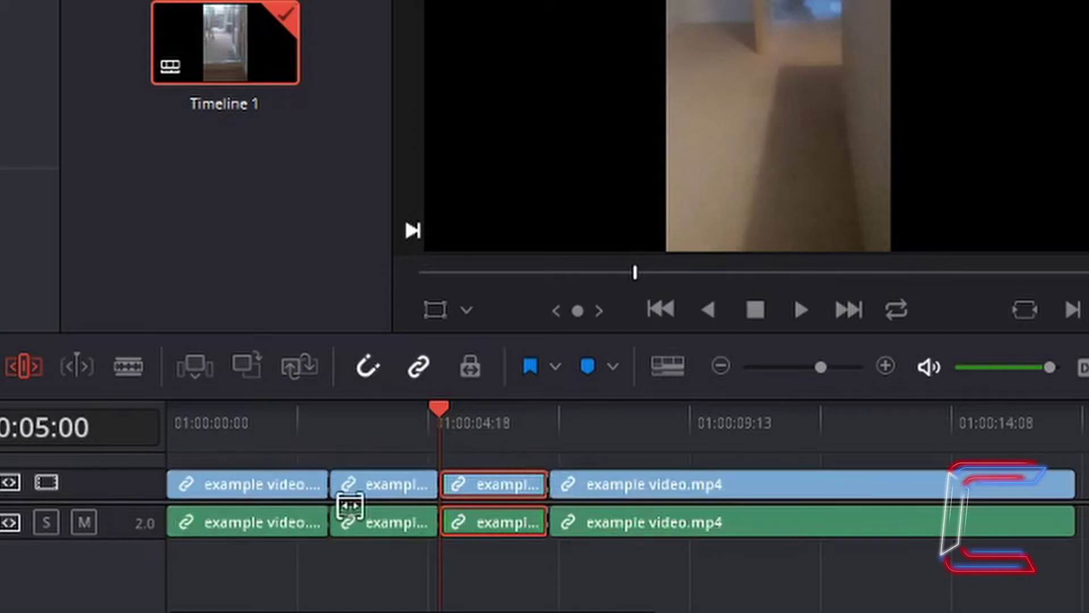
{"action": "left_click", "coordinate": [271, 488]}
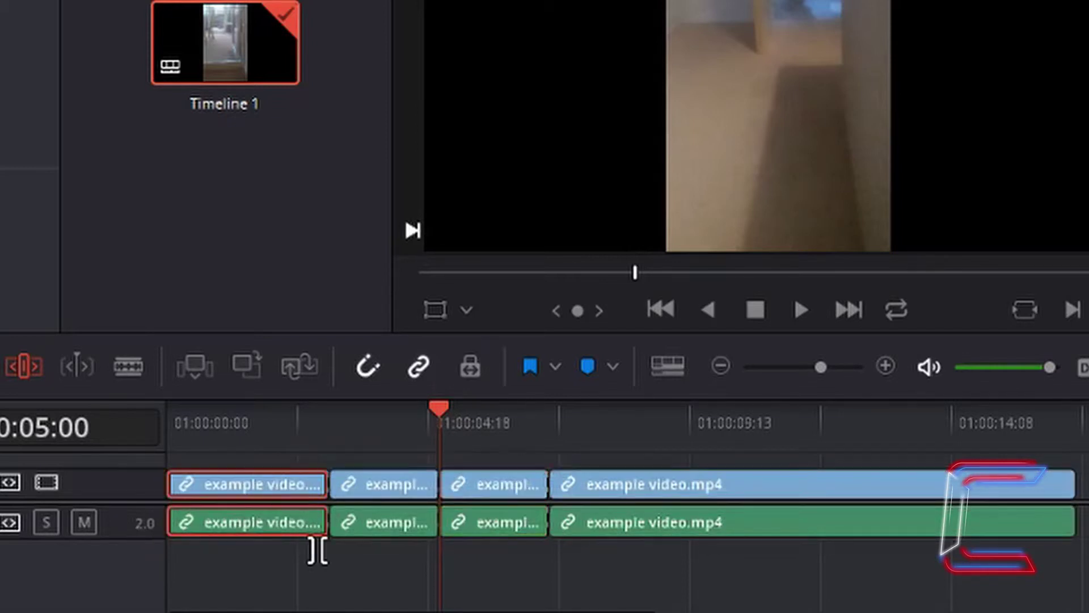
- Delete the first, second and long fourth clips, leaving only the short third clip
{"action": "key", "text": "BackSpace"}
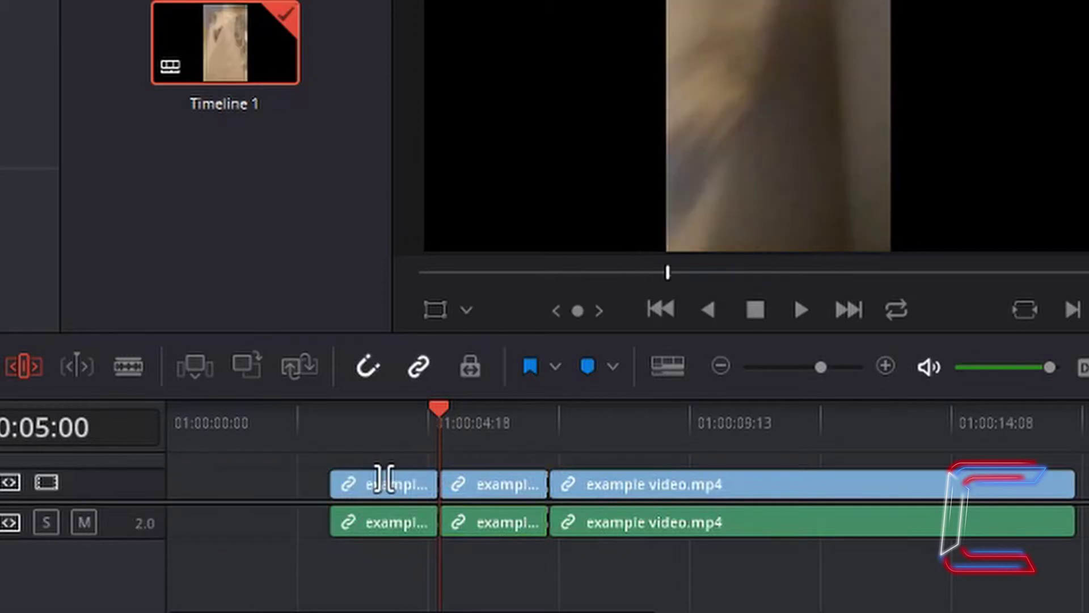
{"action": "left_click", "coordinate": [384, 479]}
{"action": "key", "text": "BackSpace"}
{"action": "left_click", "coordinate": [610, 479]}
{"action": "key", "text": "BackSpace"}
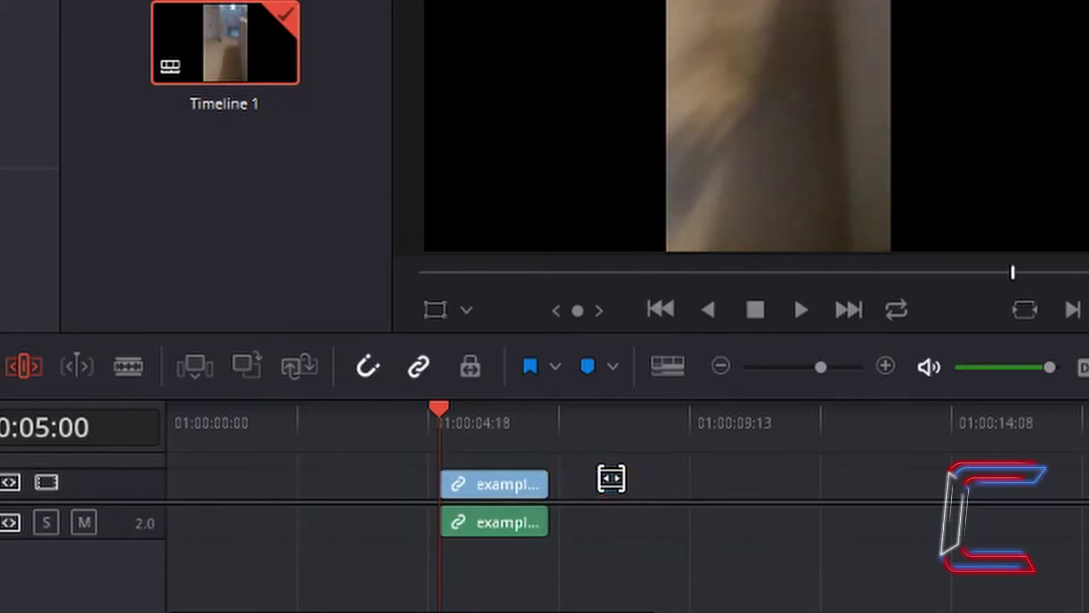
{"action": "left_click_drag", "start_coordinate": [524, 482], "coordinate": [554, 474]}
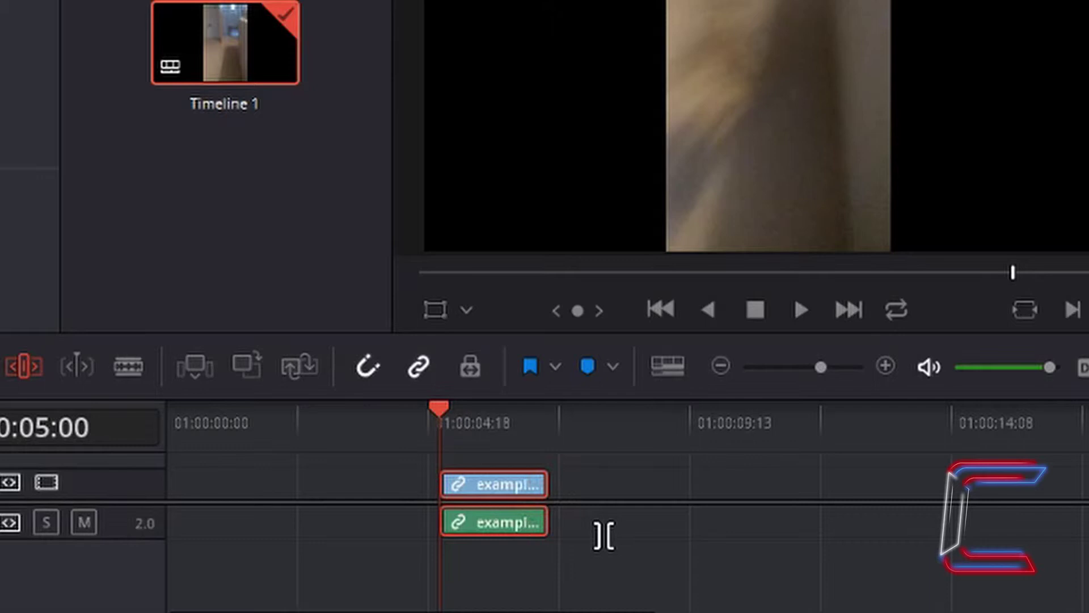
- Restore the deleted clips so all four segments sit again on V1 and A1
{"action": "key", "text": "shift+F12"}
{"action": "key", "text": "shift+F12"}
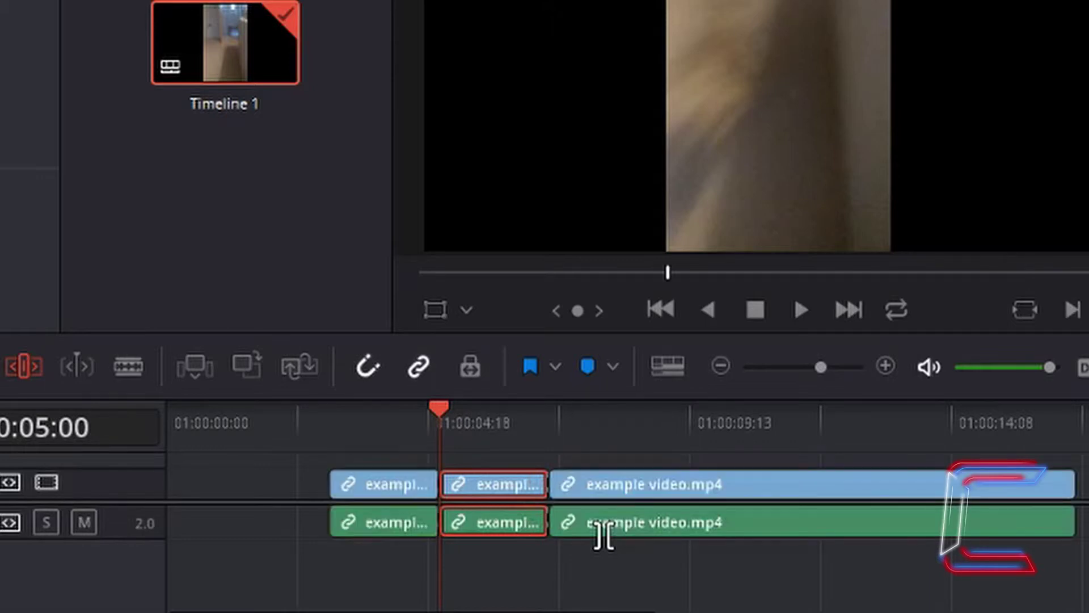
{"action": "key", "text": "shift+F12"}
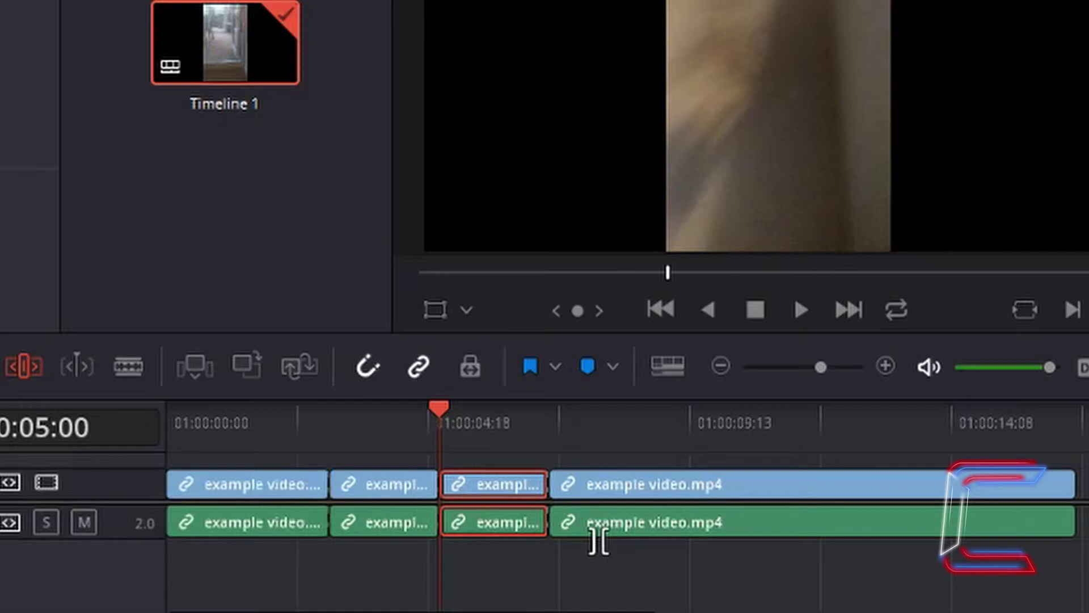
{"action": "key", "text": "ctrl+z"}
{"action": "key", "text": "ctrl+z"}
{"action": "key", "text": "ctrl+z"}
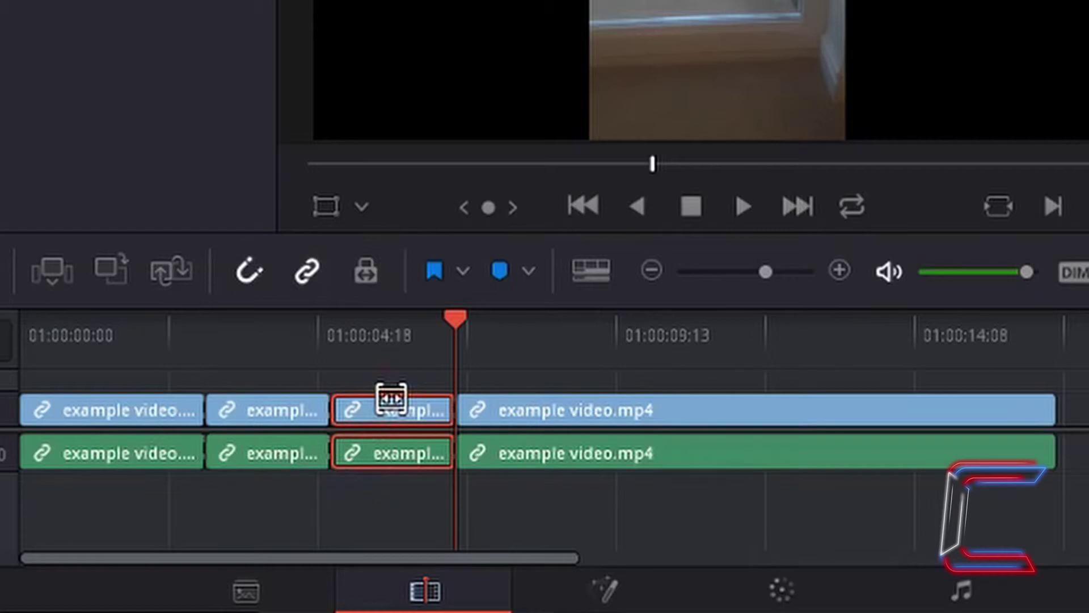
- Remove the clips around the short clip again and move the playhead to its start
{"action": "key", "text": "ctrl+a"}
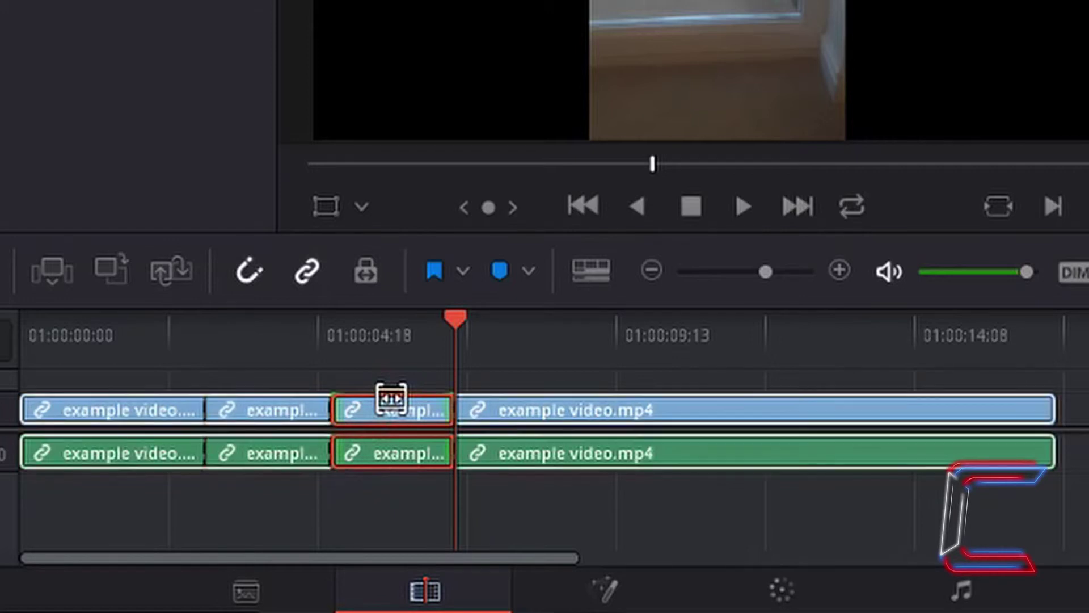
{"action": "key", "text": "Delete"}
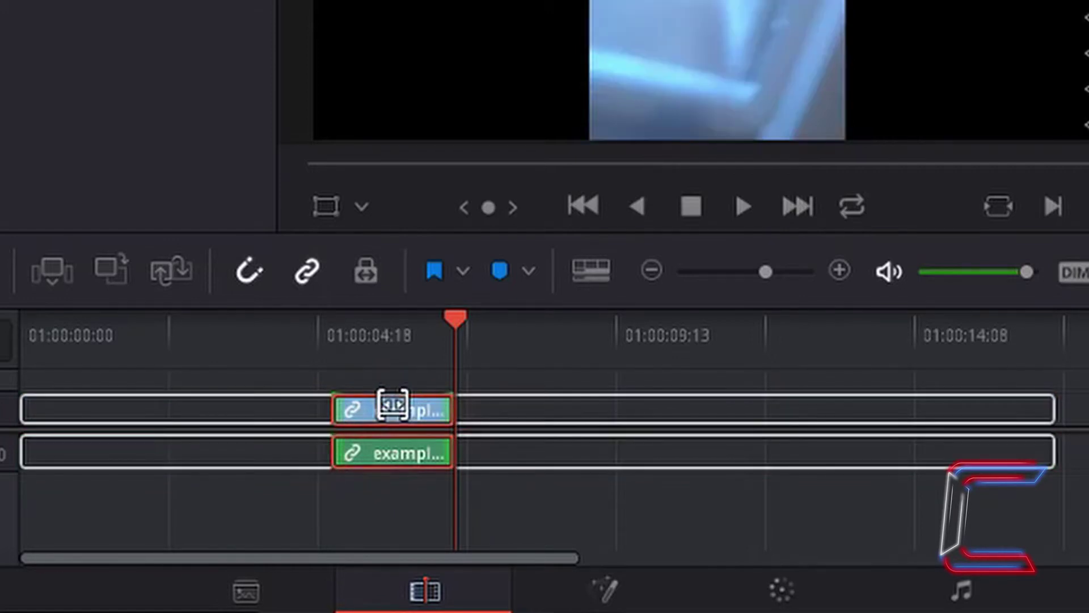
{"action": "key", "text": "ctrl+z"}
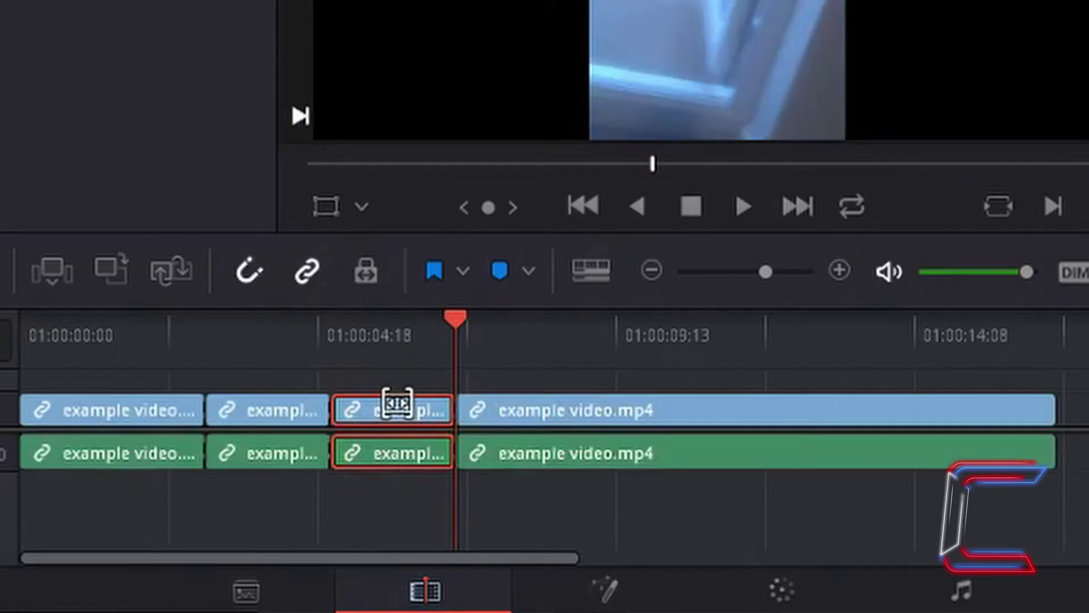
{"action": "key", "text": "ctrl+shift+z"}
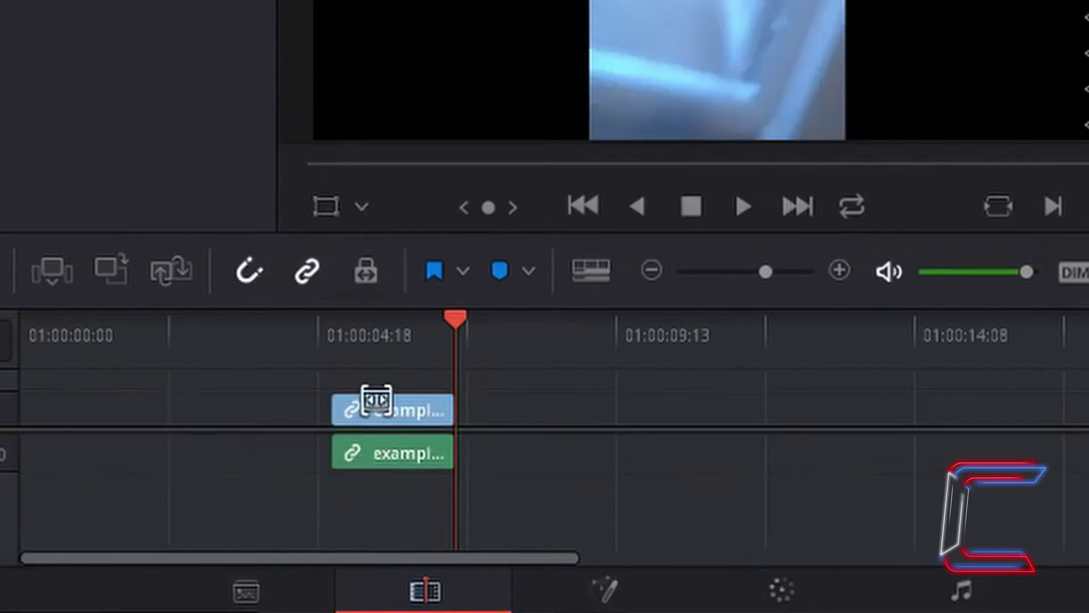
{"action": "key", "text": "Up"}
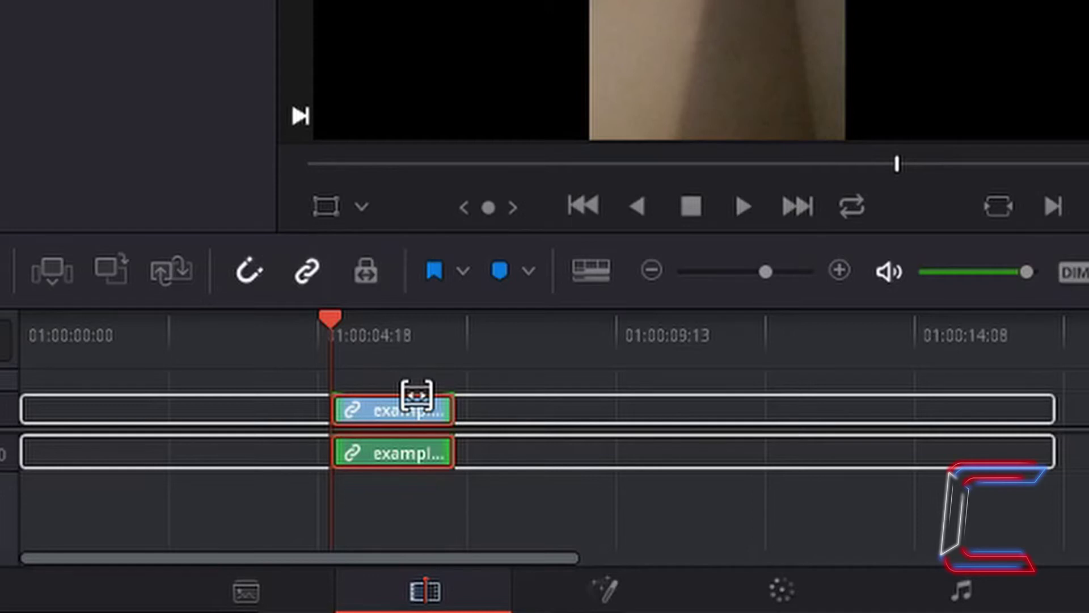
- Slip the short clip back and forth to show different source frames at the same length
{"action": "left_click_drag", "start_coordinate": [417, 396], "coordinate": [387, 400]}
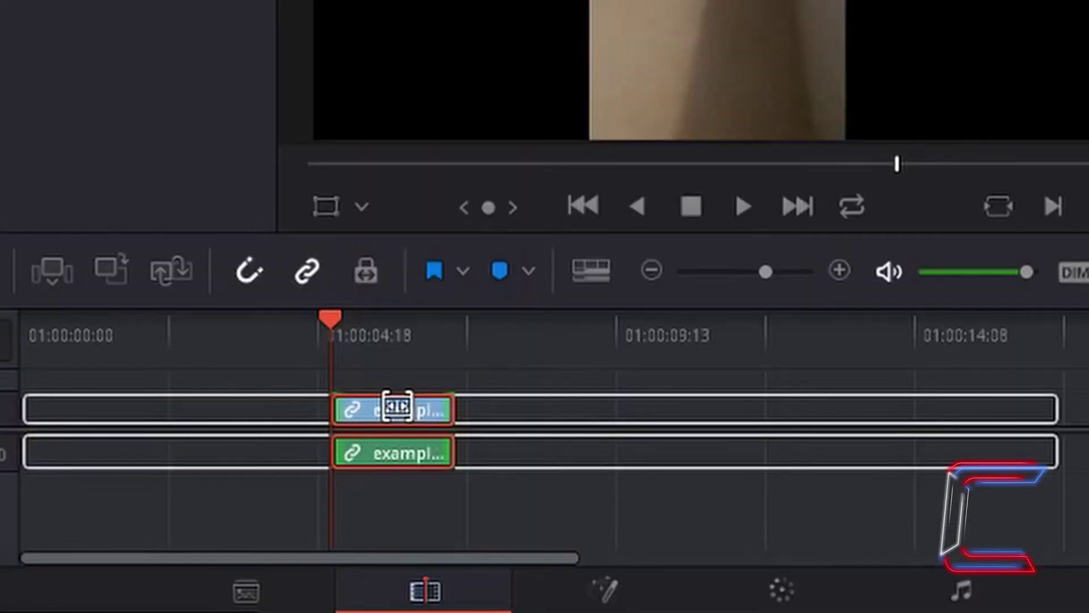
{"action": "left_click_drag", "start_coordinate": [414, 408], "coordinate": [449, 404]}
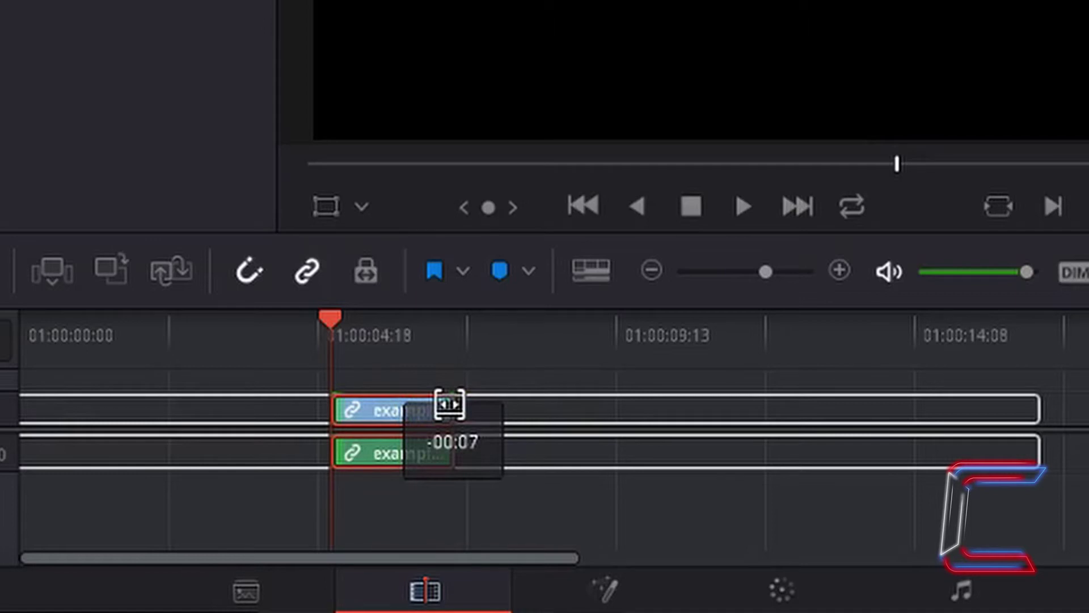
{"action": "left_click_drag", "start_coordinate": [449, 404], "coordinate": [351, 402]}
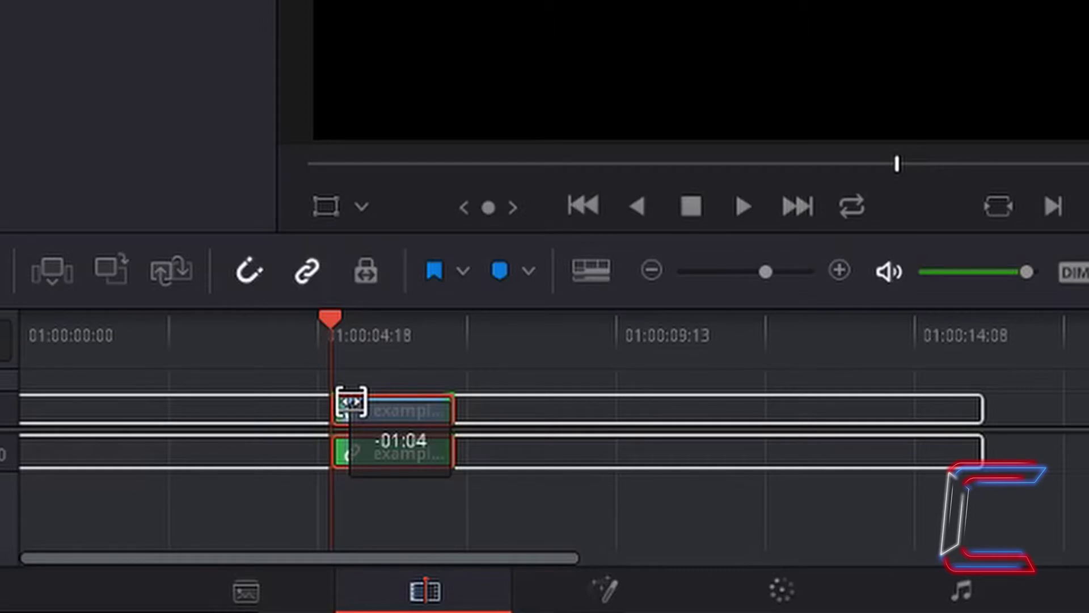
{"action": "left_click_drag", "start_coordinate": [351, 402], "coordinate": [439, 402]}
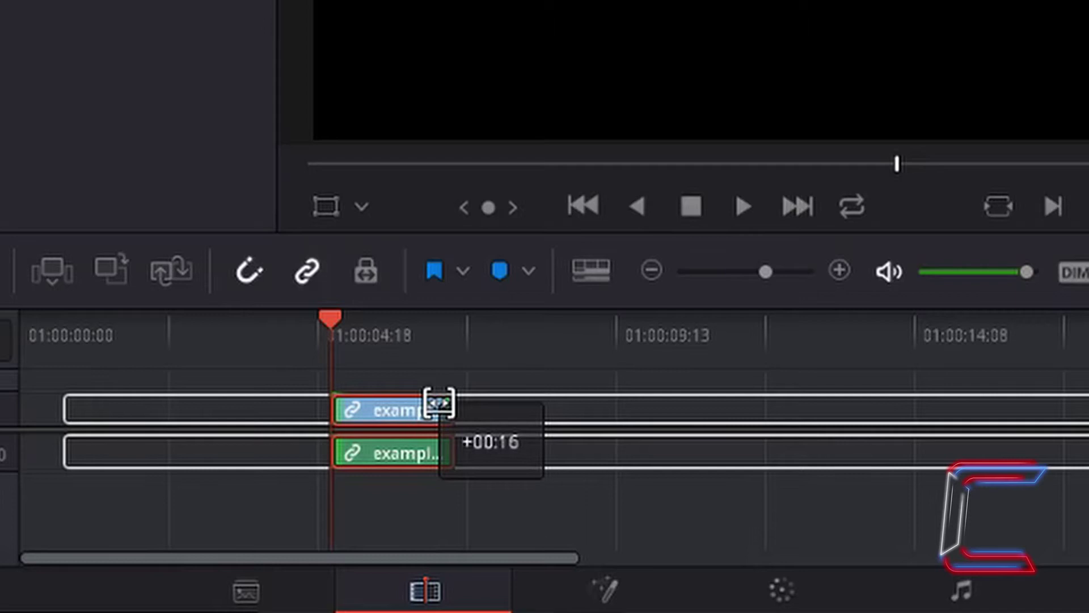
{"action": "left_click_drag", "start_coordinate": [439, 403], "coordinate": [554, 411]}
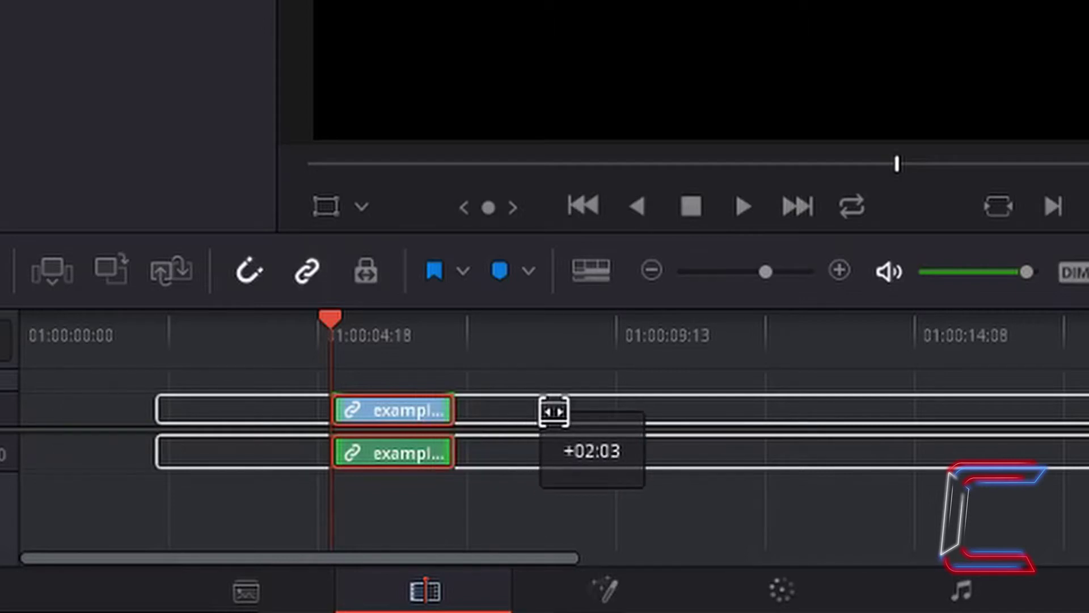
{"action": "left_click_drag", "start_coordinate": [554, 411], "coordinate": [822, 417]}
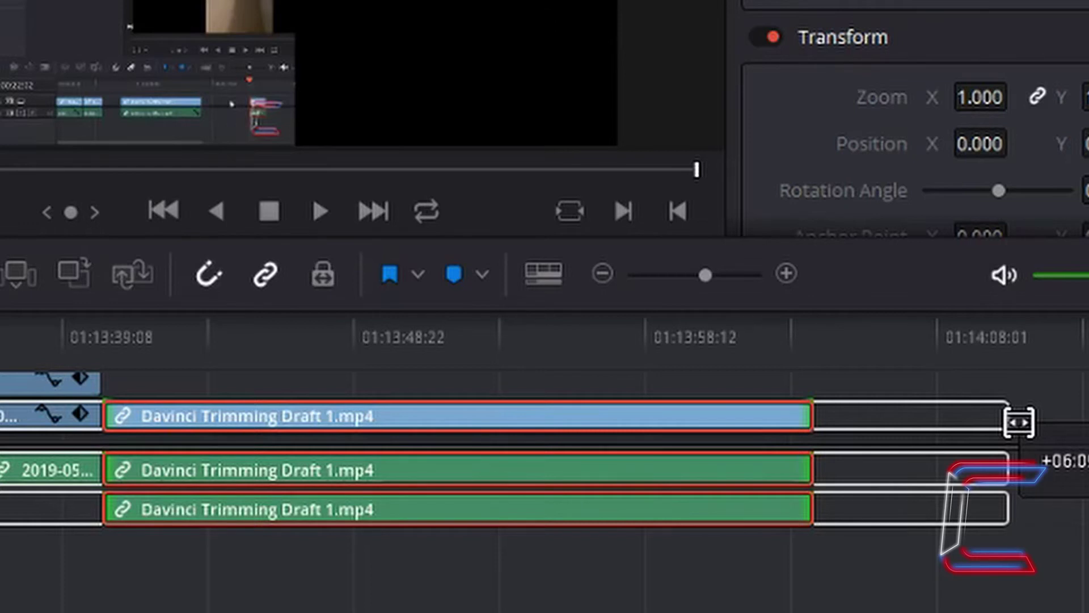
- Pull the Davinci Trimming Draft 1.mp4 clip's end in, then out past its end to preview the extension
{"action": "left_click_drag", "start_coordinate": [1018, 422], "coordinate": [744, 404]}
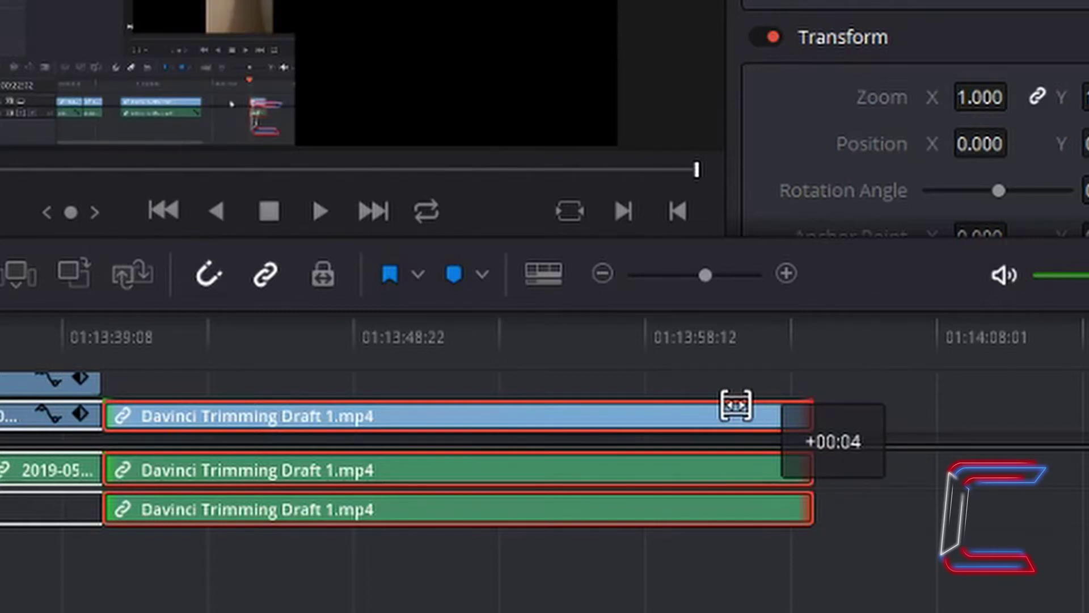
{"action": "left_click_drag", "start_coordinate": [736, 405], "coordinate": [783, 418]}
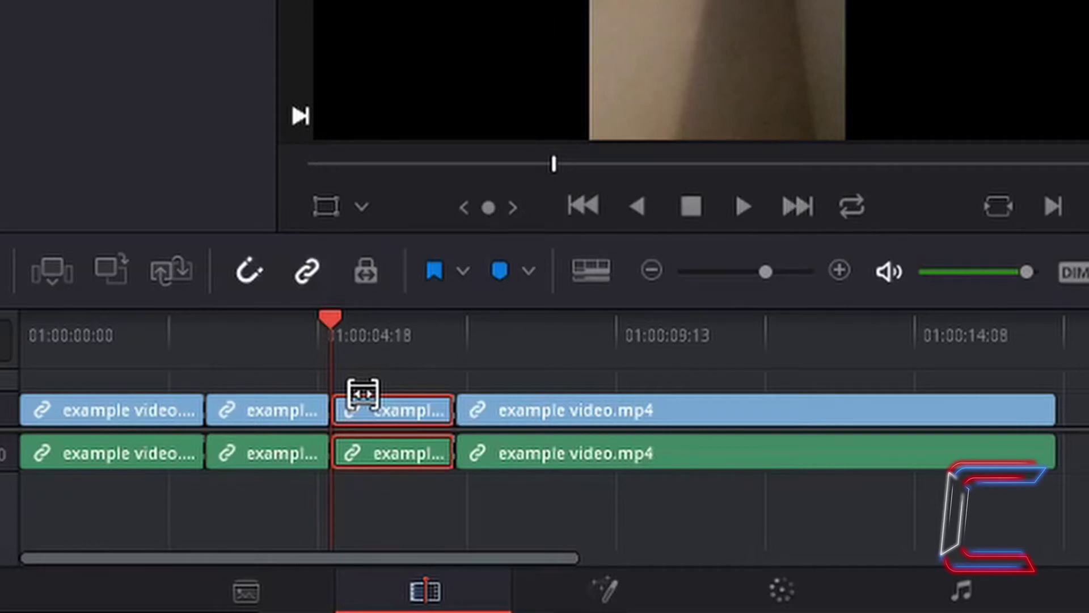
- Roll the edit after the short clip about two seconds later, so the third segment starts at 01:00:05:00
{"action": "left_click_drag", "start_coordinate": [363, 393], "coordinate": [444, 401]}
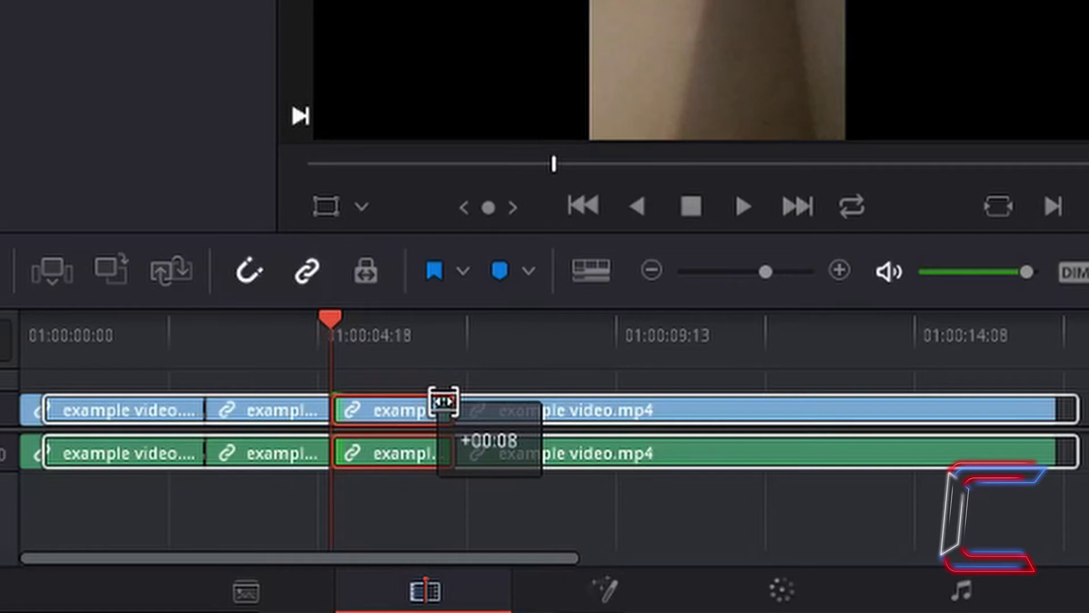
{"action": "left_click_drag", "start_coordinate": [444, 401], "coordinate": [552, 407]}
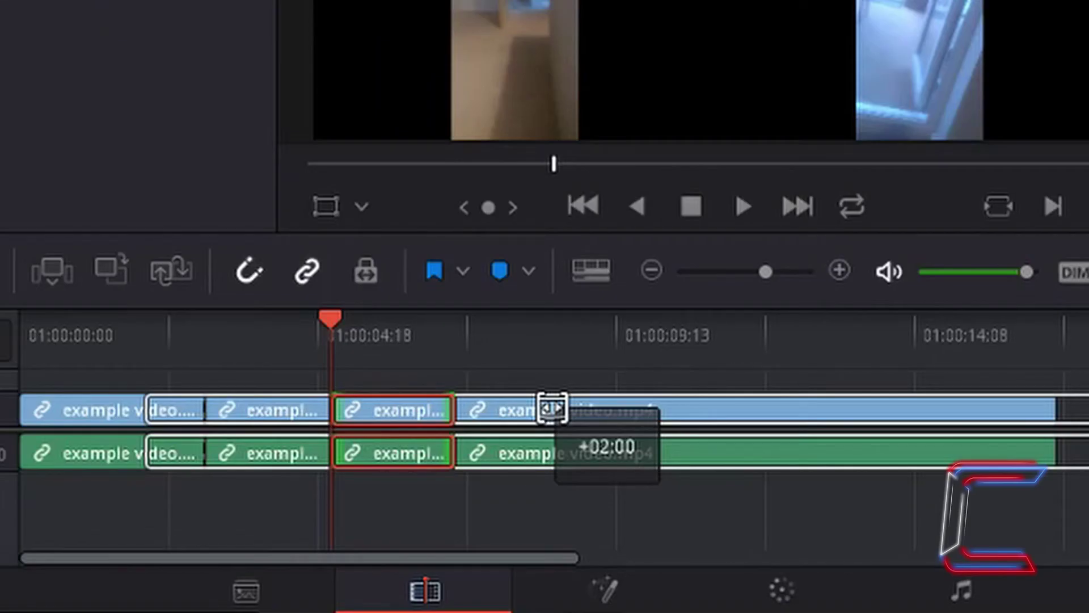
{"action": "left_click_drag", "start_coordinate": [552, 407], "coordinate": [552, 407]}
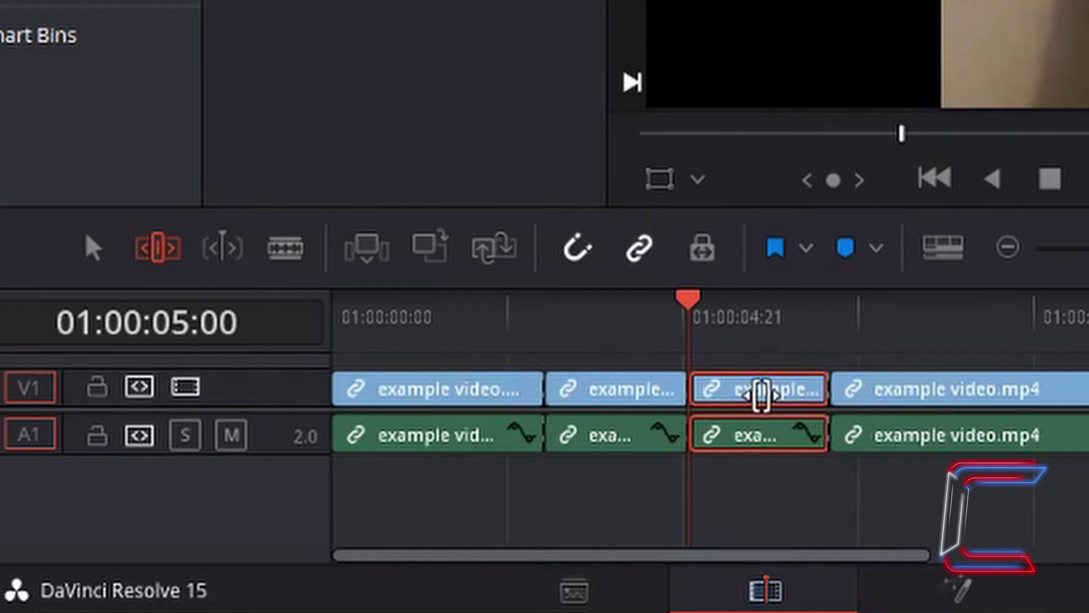
- Slide the short clip later between its neighbours, then ease it back slightly earlier
{"action": "left_click_drag", "start_coordinate": [761, 394], "coordinate": [762, 394]}
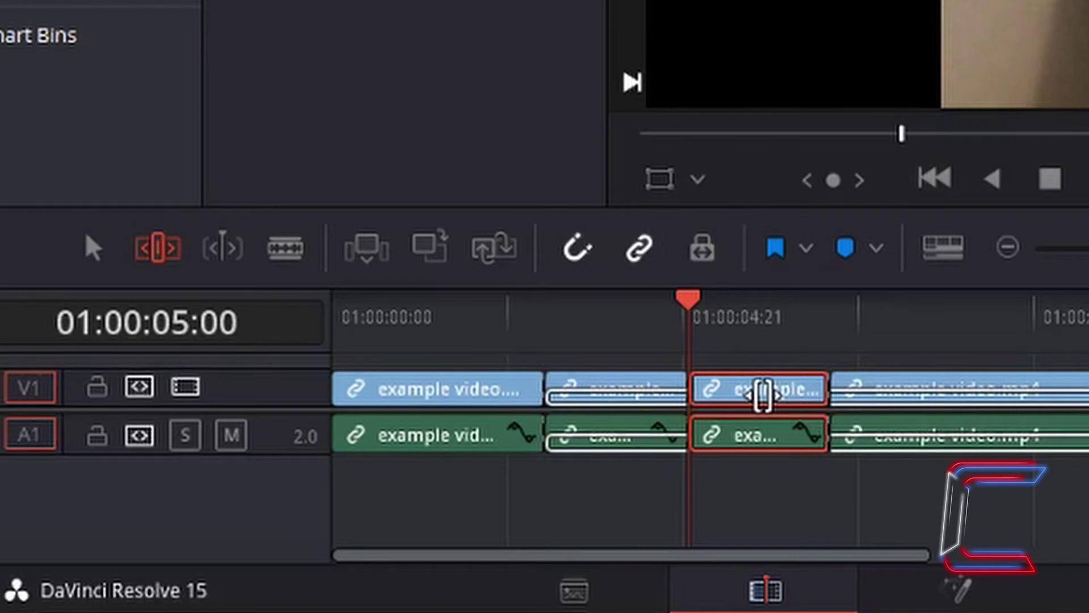
{"action": "left_click_drag", "start_coordinate": [798, 389], "coordinate": [883, 385]}
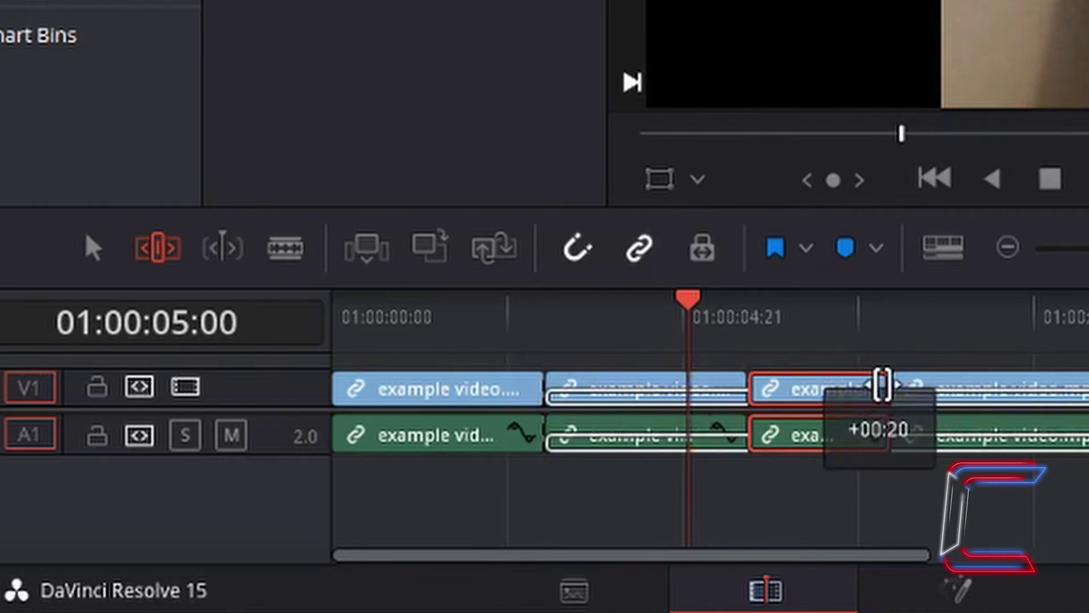
{"action": "left_click_drag", "start_coordinate": [882, 385], "coordinate": [777, 406]}
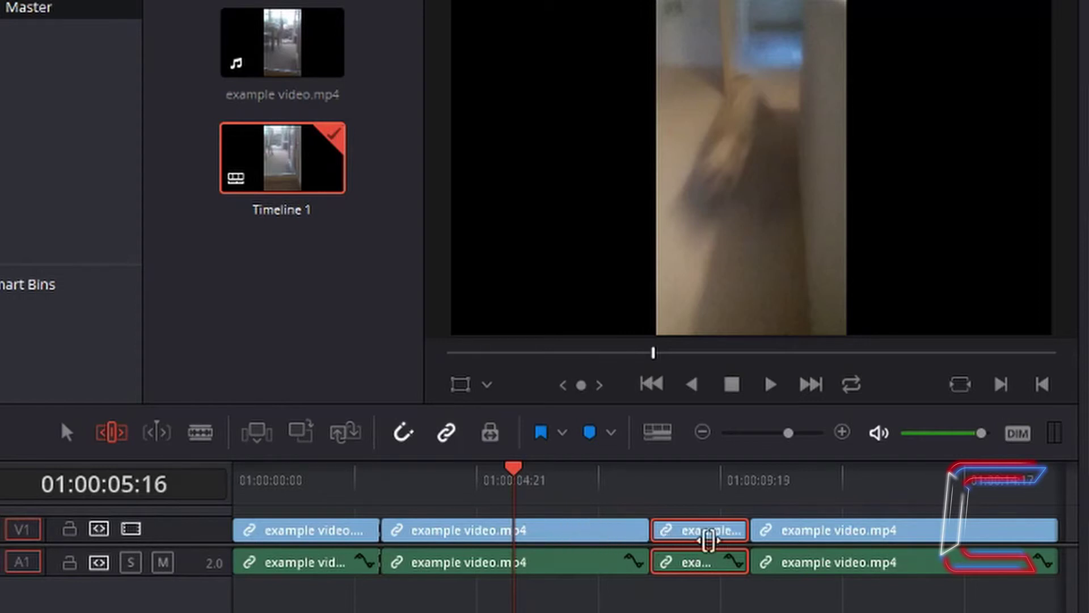
- Slide the short clip slightly earlier, then much further right, and move the playhead back a little
{"action": "left_click_drag", "start_coordinate": [708, 540], "coordinate": [596, 537]}
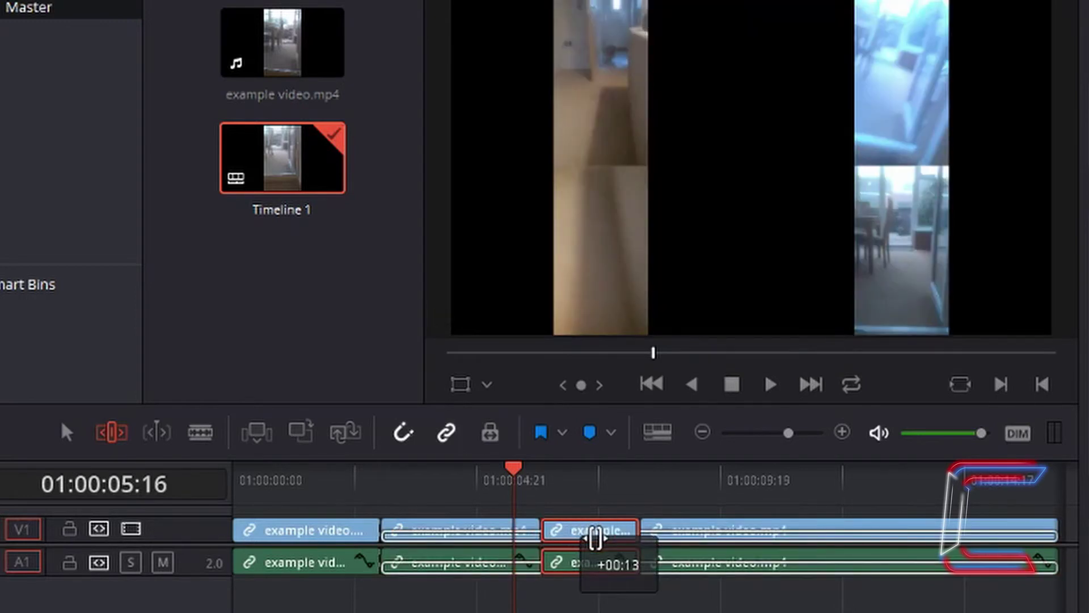
{"action": "left_click_drag", "start_coordinate": [595, 538], "coordinate": [773, 537]}
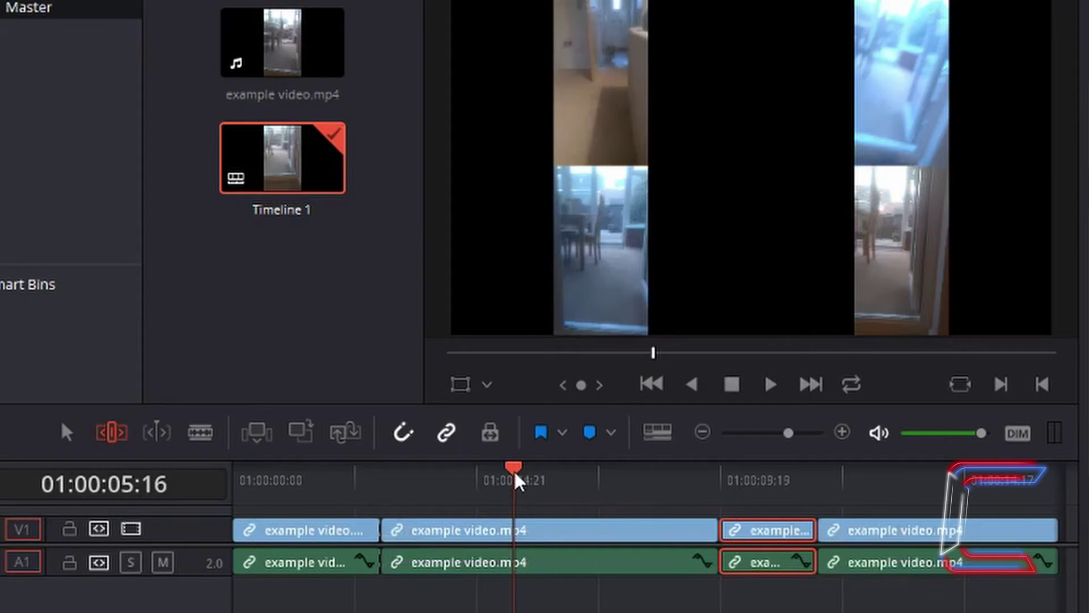
{"action": "left_click_drag", "start_coordinate": [514, 474], "coordinate": [503, 473]}
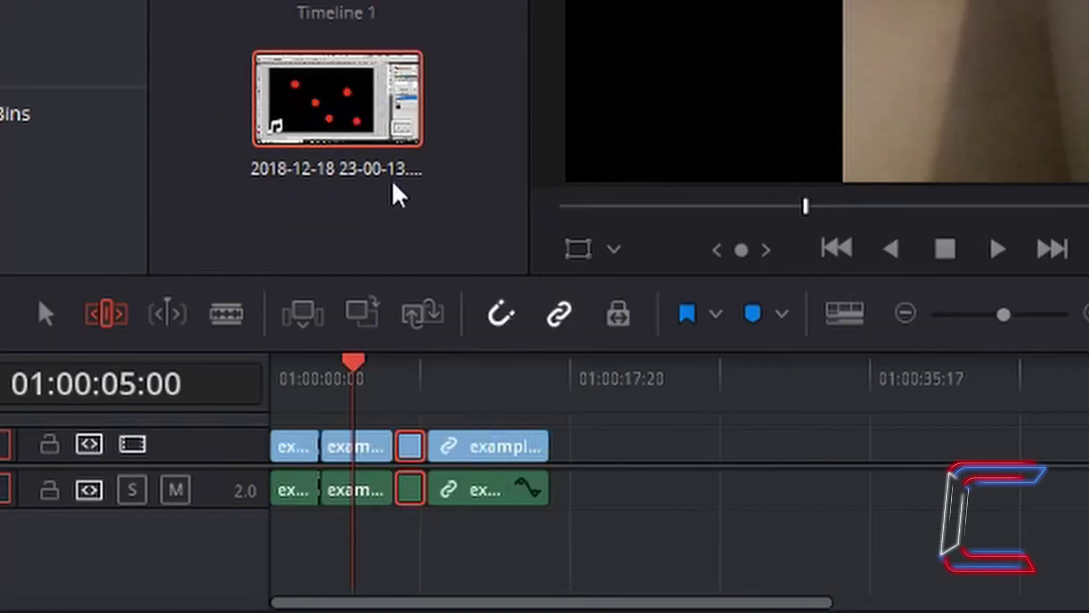
- Add the image clip to the timeline end, zoom in, and slide the short clip about +06:03 later
{"action": "left_click_drag", "start_coordinate": [397, 193], "coordinate": [653, 488]}
{"action": "key", "text": "ctrl+equal"}
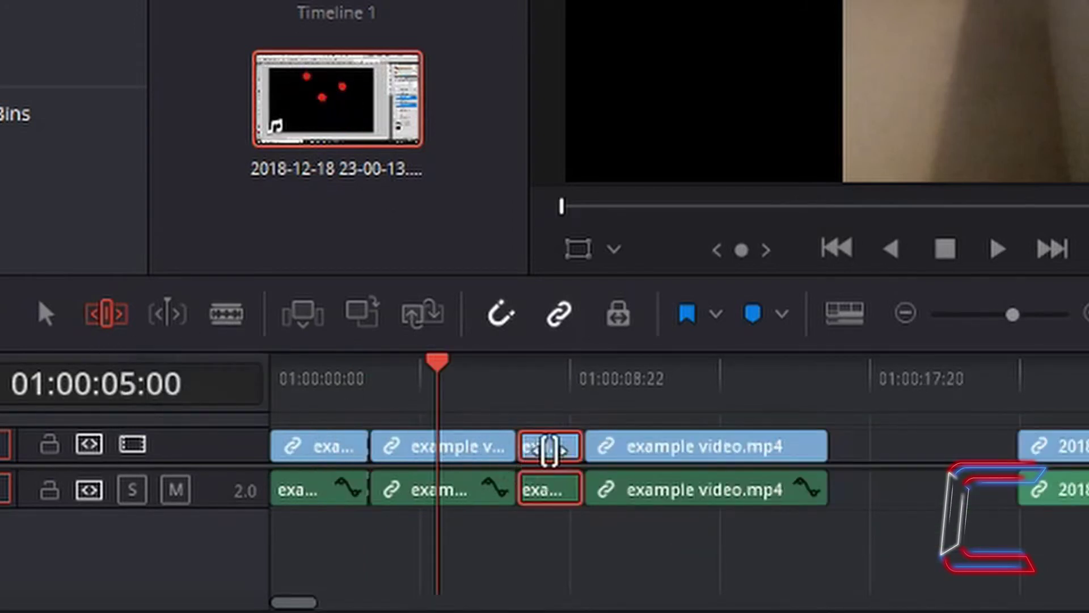
{"action": "left_click_drag", "start_coordinate": [548, 450], "coordinate": [564, 452]}
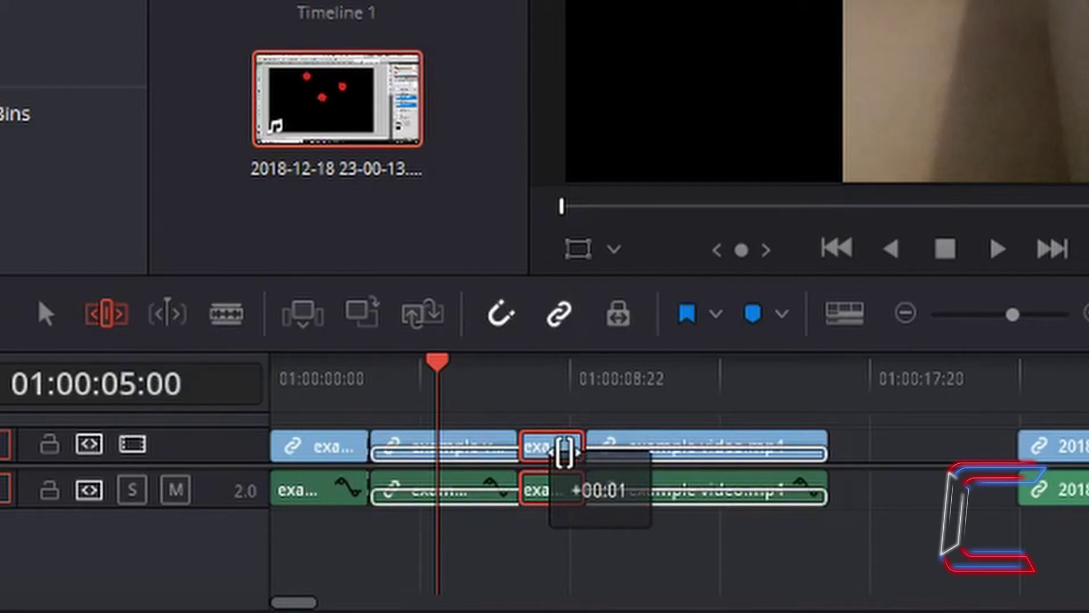
{"action": "left_click_drag", "start_coordinate": [564, 452], "coordinate": [833, 460]}
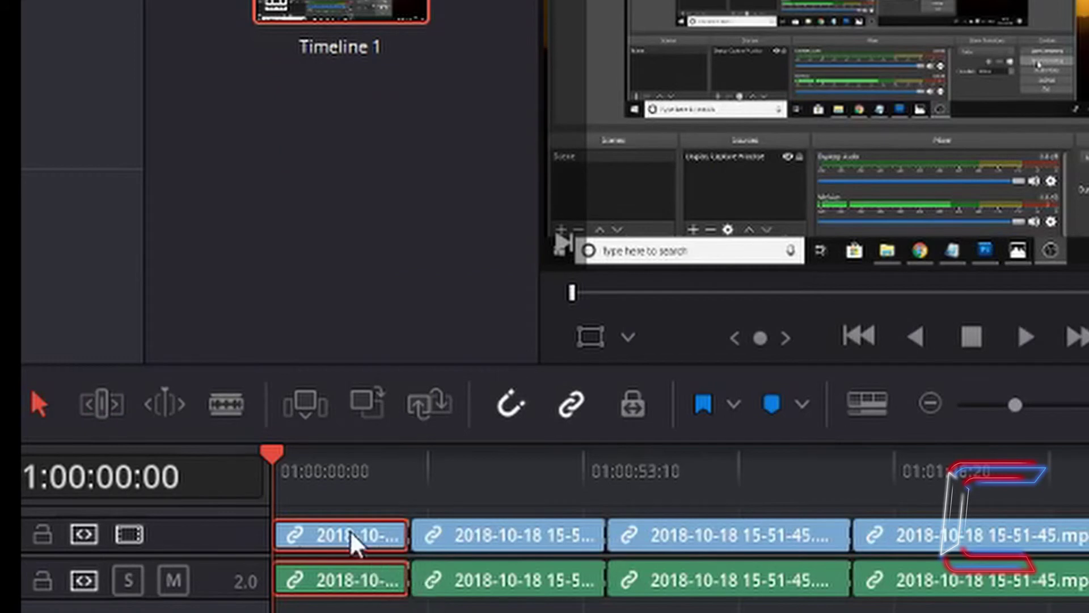
- Select the second 2018-10-18 clip on both tracks and switch to Trim Edit Mode
{"action": "left_click", "coordinate": [474, 559]}
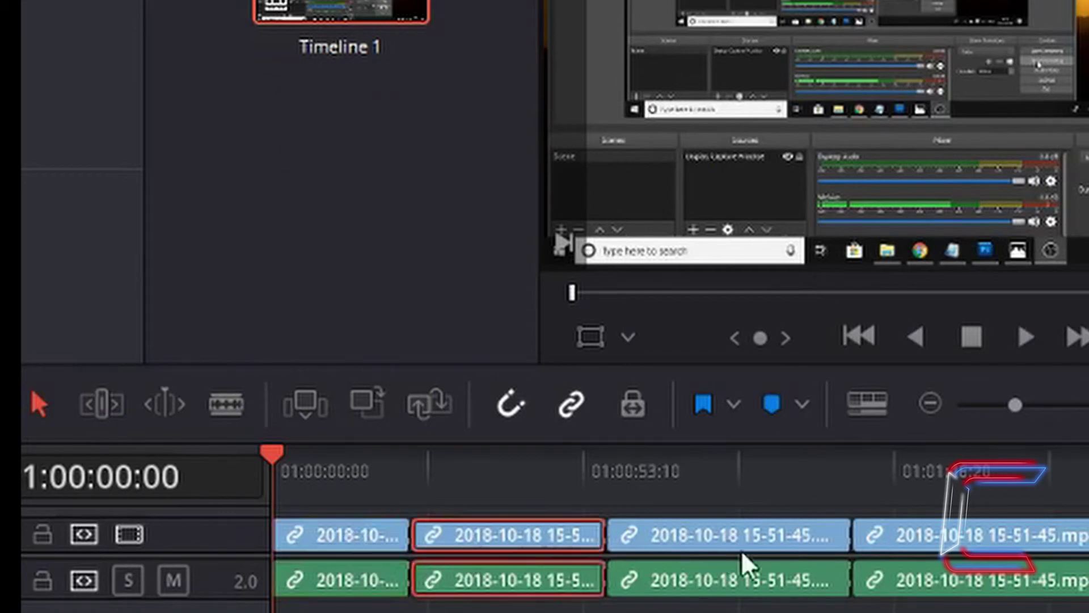
{"action": "left_click", "coordinate": [774, 554]}
{"action": "left_click", "coordinate": [957, 558]}
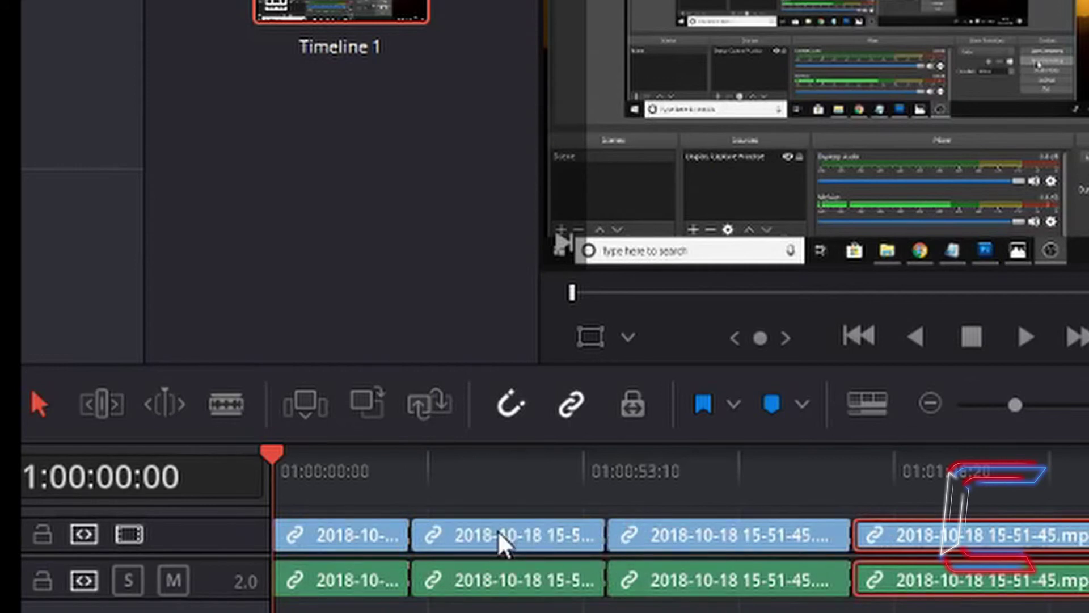
{"action": "left_click", "coordinate": [504, 553]}
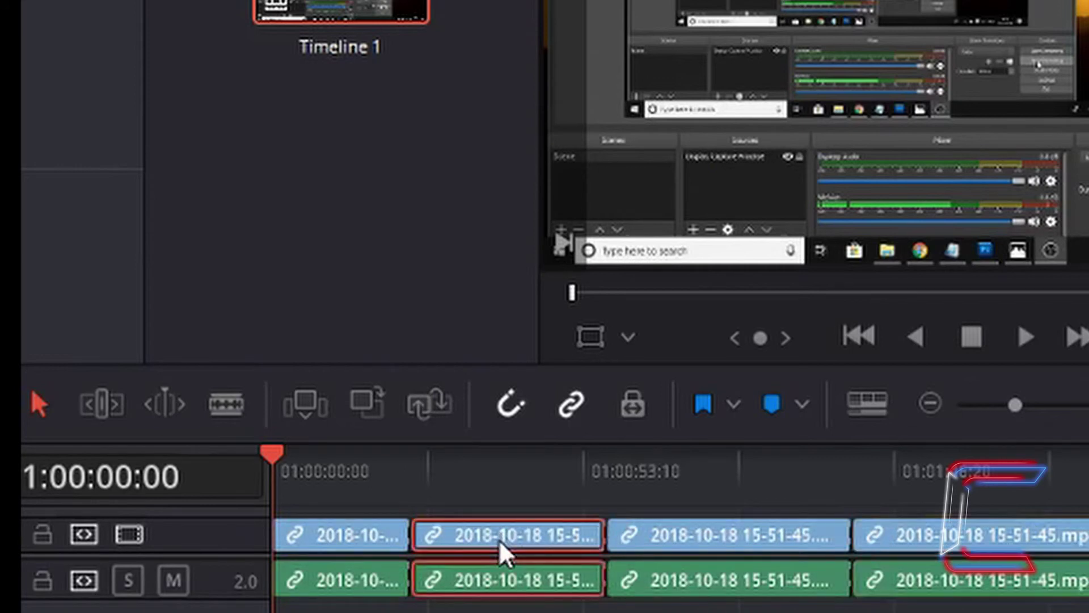
{"action": "left_click", "coordinate": [102, 404]}
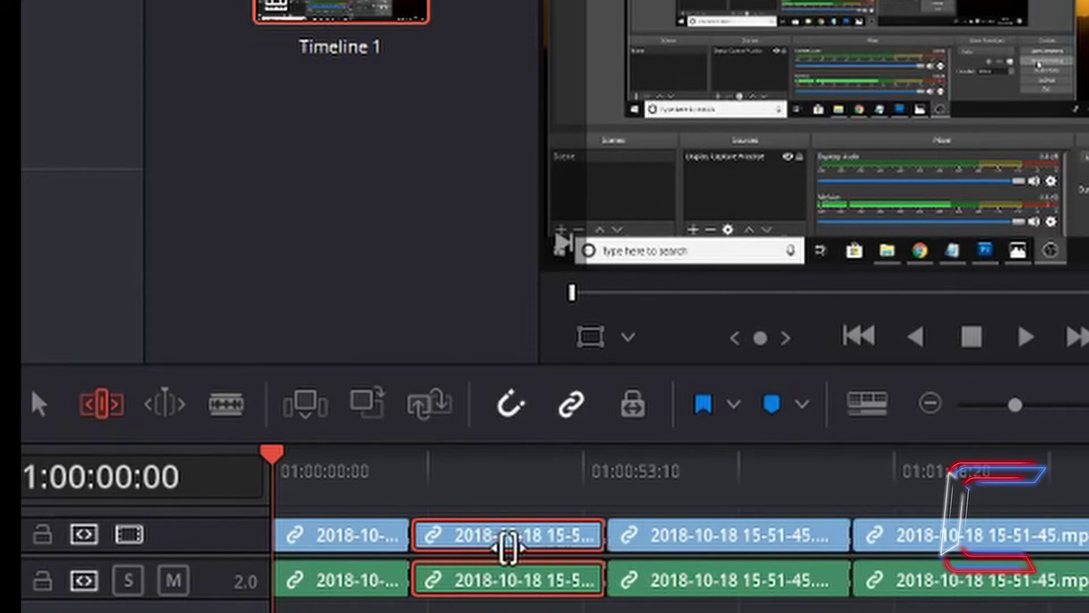
- Slide the second clip right, then left to the timeline start, then back to its original slot
{"action": "left_click_drag", "start_coordinate": [507, 548], "coordinate": [514, 551]}
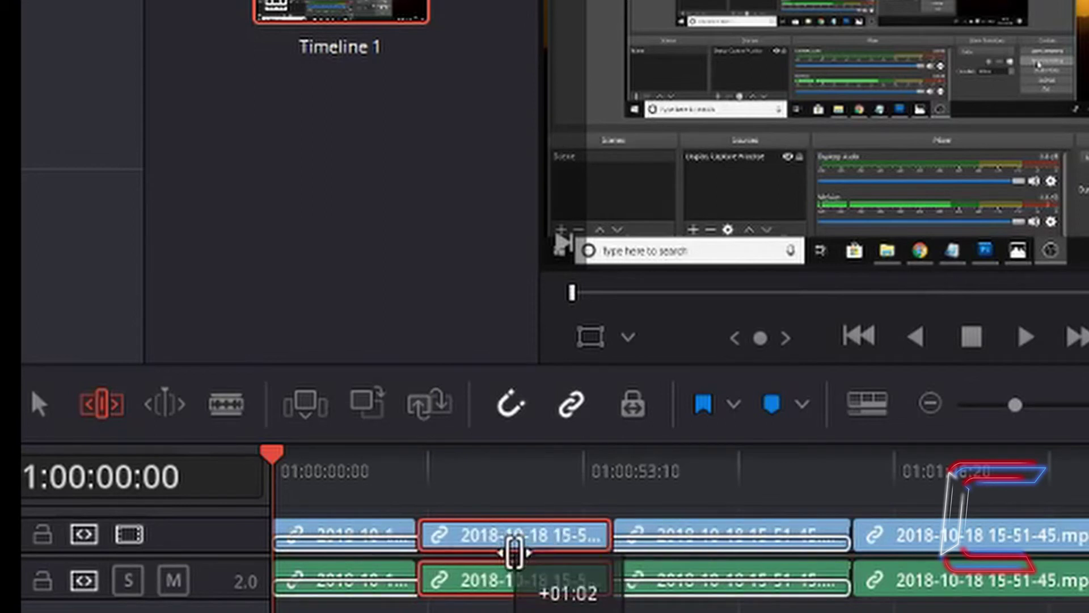
{"action": "mouse_move", "coordinate": [515, 551]}
{"action": "left_mouse_down"}
{"action": "mouse_move", "coordinate": [603, 584]}
{"action": "mouse_move", "coordinate": [752, 558]}
{"action": "mouse_move", "coordinate": [536, 549]}
{"action": "left_mouse_up"}
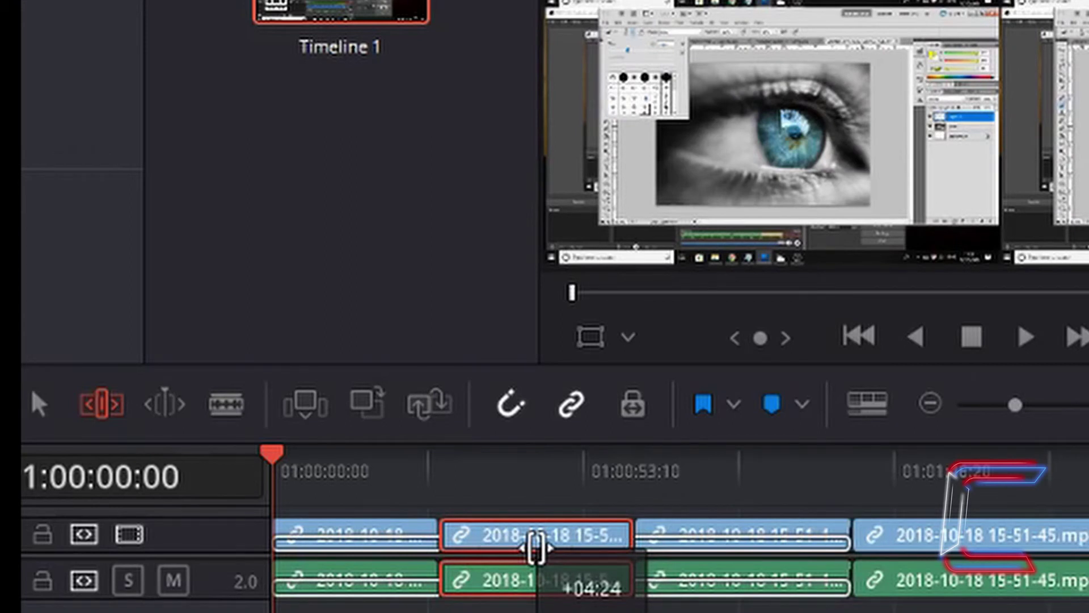
{"action": "left_click_drag", "start_coordinate": [536, 549], "coordinate": [357, 560]}
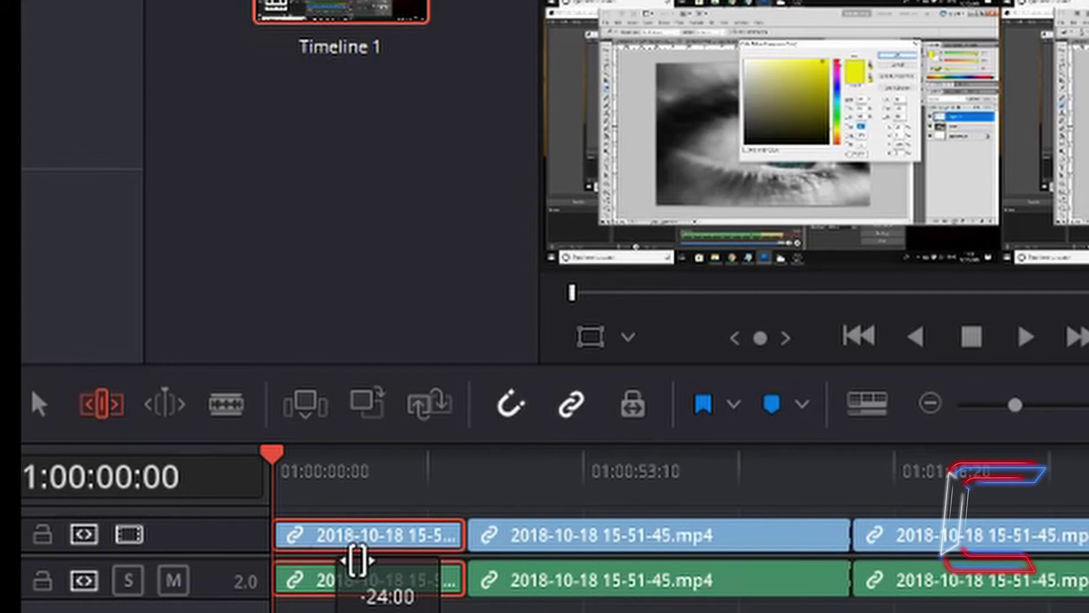
{"action": "left_click_drag", "start_coordinate": [357, 561], "coordinate": [536, 549]}
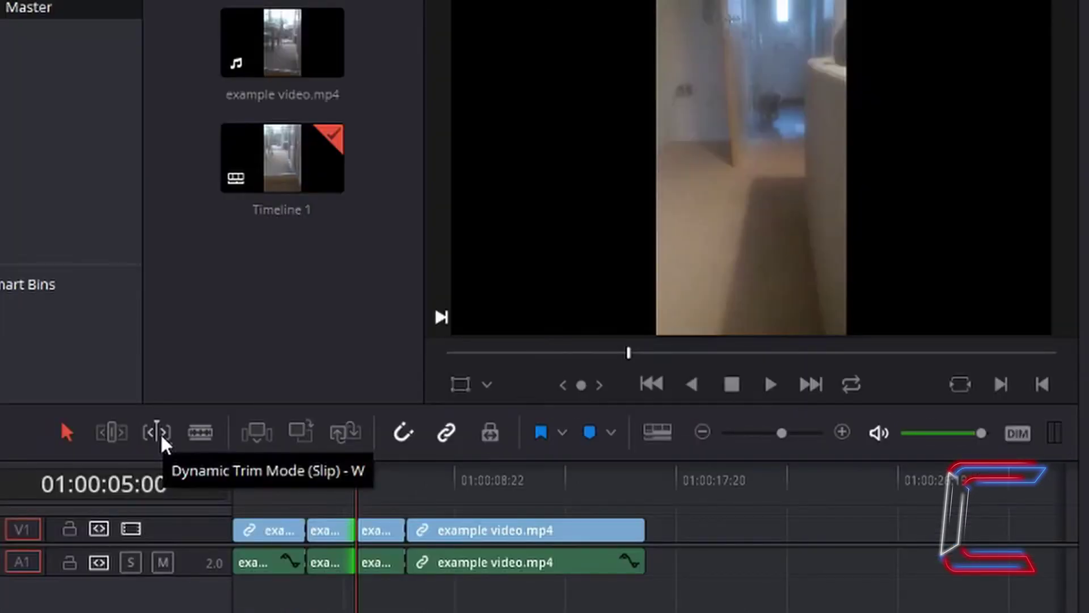
- Enable Dynamic Trim Mode, review its Slip/Slide options, and select the audio clip's end edge
{"action": "left_click", "coordinate": [160, 432]}
{"action": "right_click", "coordinate": [160, 434]}
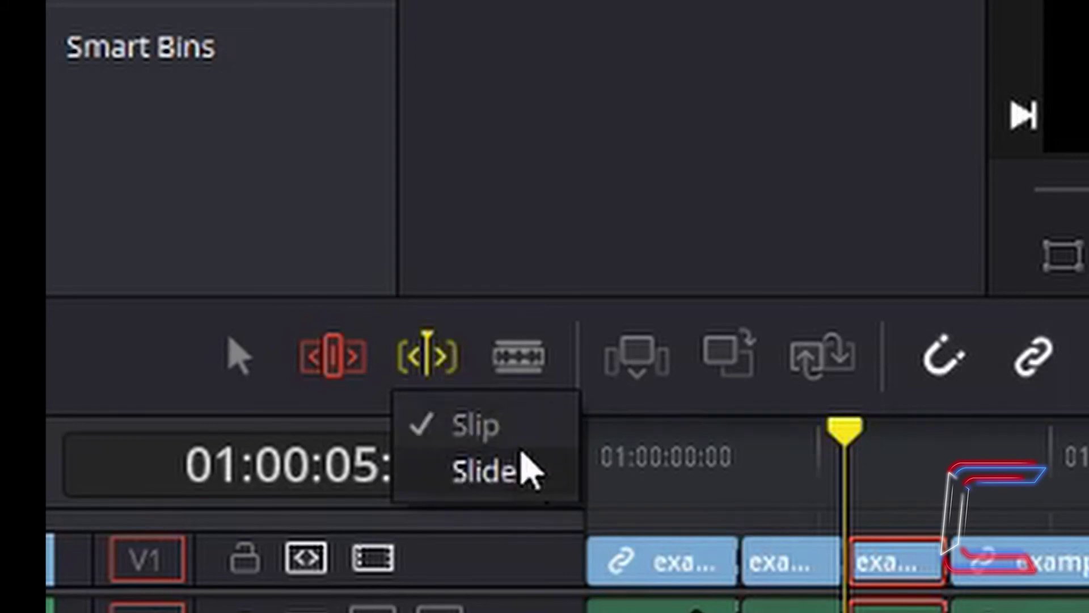
{"action": "left_click", "coordinate": [886, 465]}
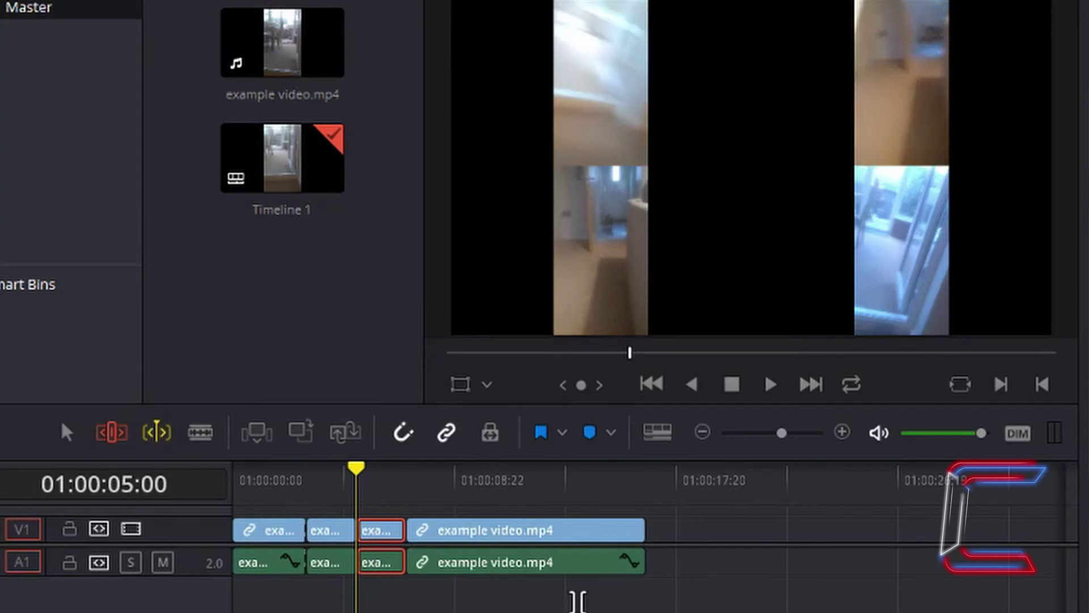
{"action": "left_click", "coordinate": [649, 579]}
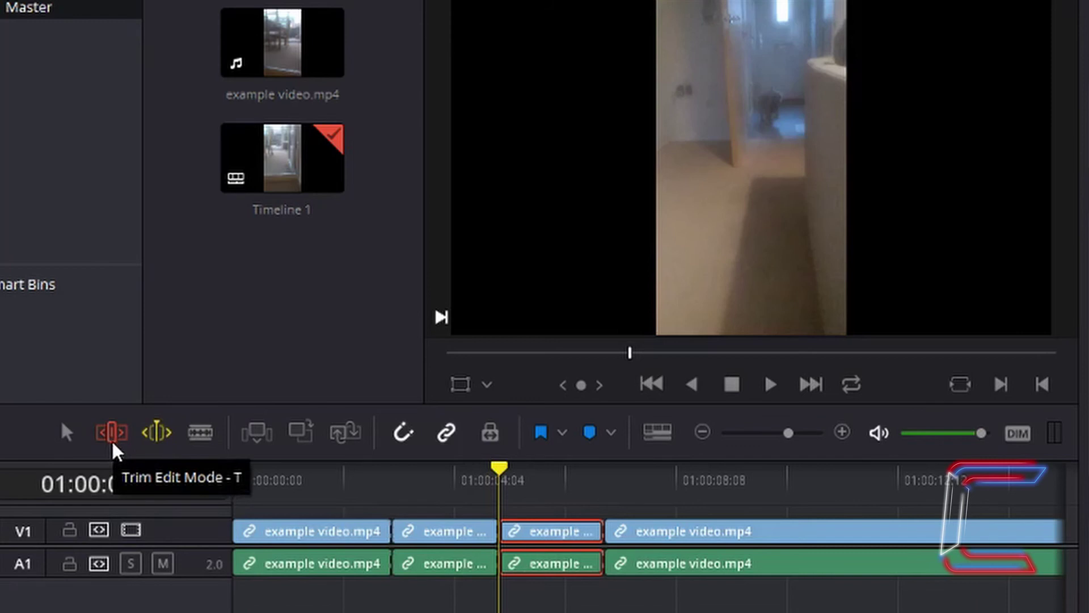
- Keep dynamic trim in Slide mode and nudge the short third clip five frames earlier, then one later
{"action": "right_click", "coordinate": [159, 432]}
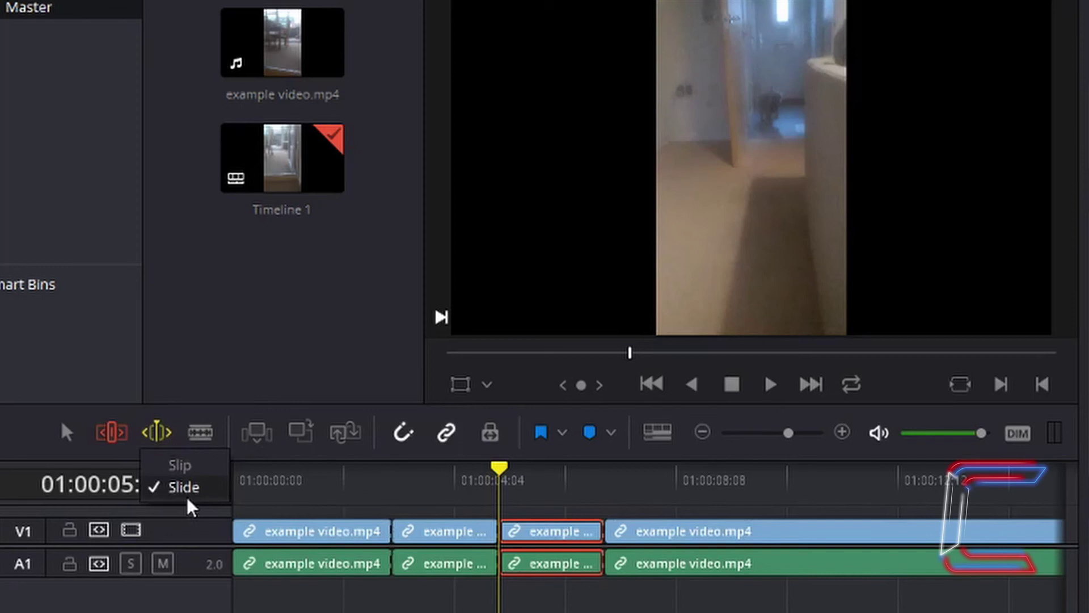
{"action": "left_click", "coordinate": [523, 495]}
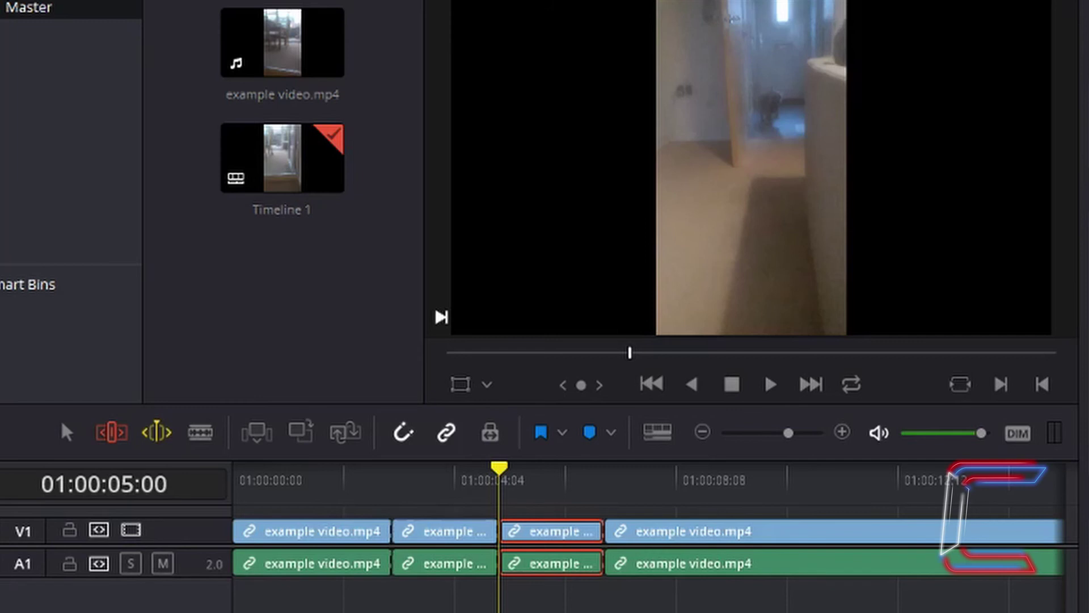
{"action": "key", "text": "comma"}
{"action": "key", "text": "comma"}
{"action": "key", "text": "comma"}
{"action": "key", "text": "comma"}
{"action": "key", "text": "comma"}
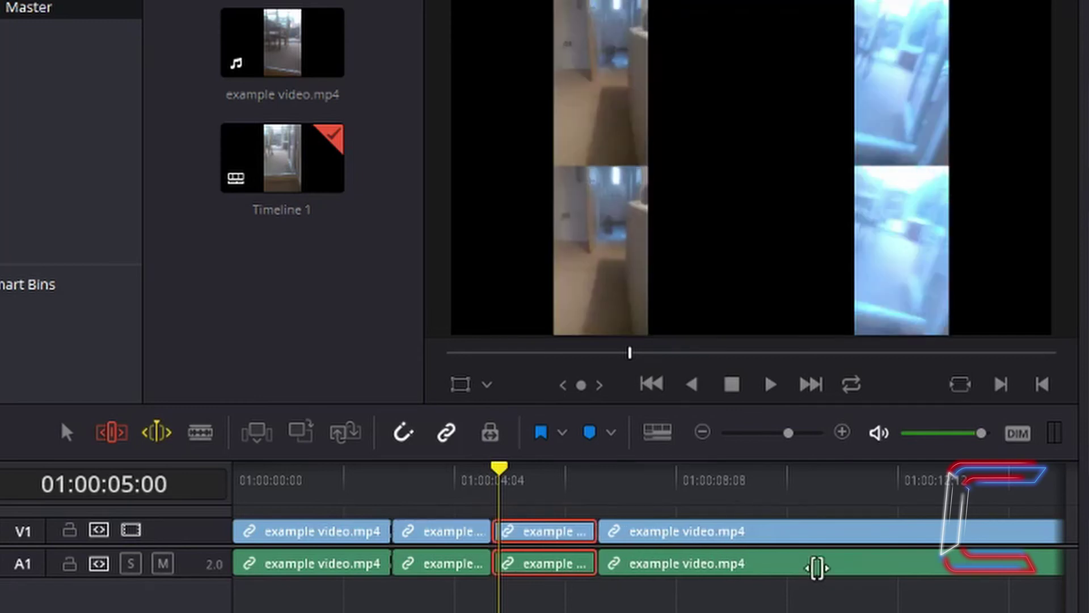
{"action": "key", "text": "comma"}
{"action": "key", "text": "comma"}
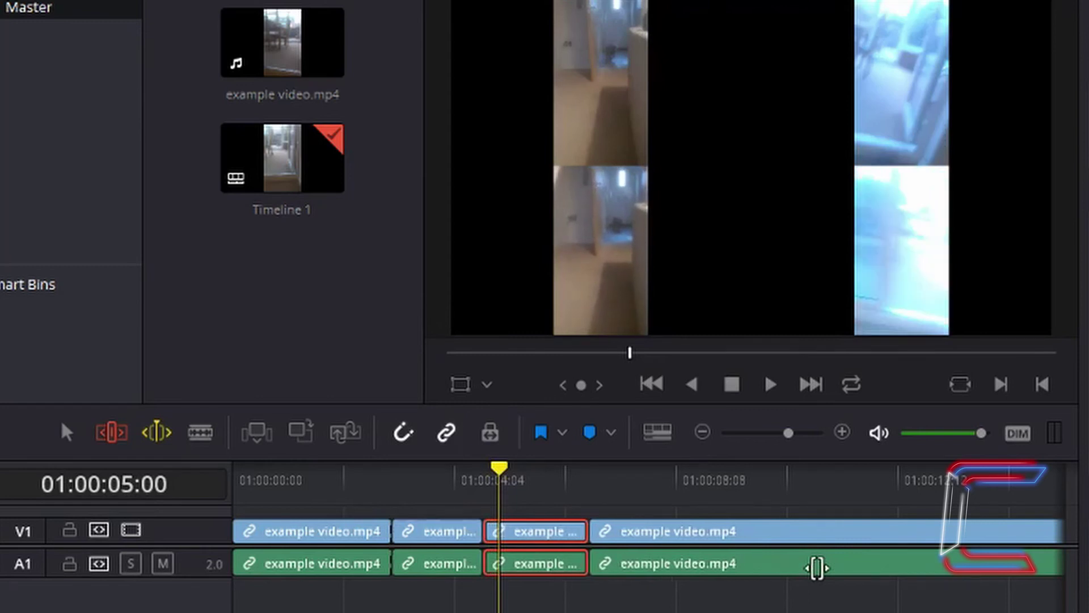
{"action": "key", "text": "comma"}
{"action": "key", "text": "comma"}
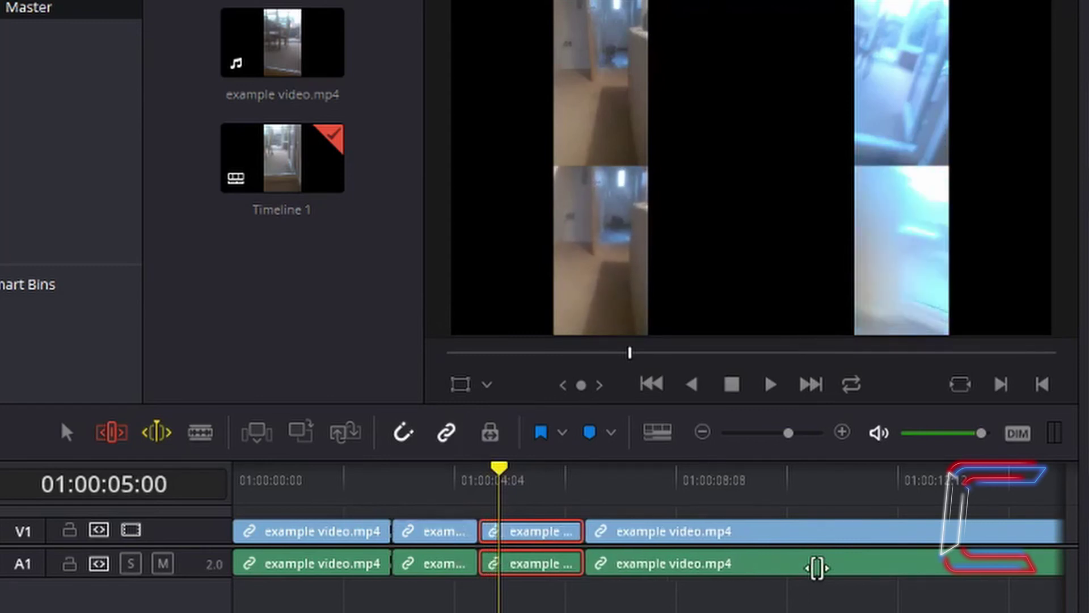
{"action": "key", "text": "comma"}
{"action": "key", "text": "comma"}
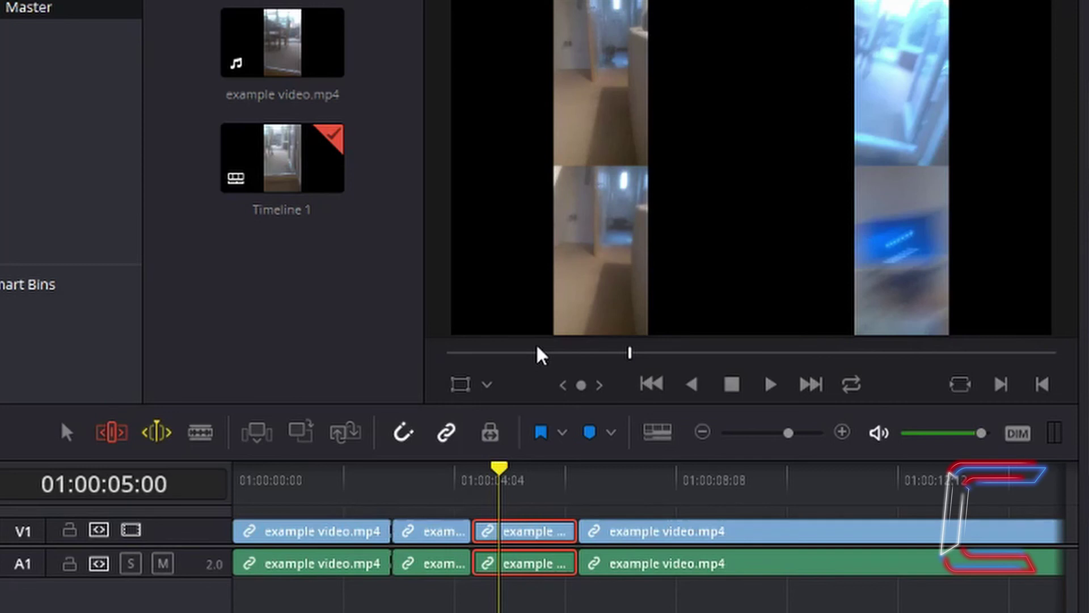
{"action": "key", "text": "comma"}
{"action": "key", "text": "comma"}
{"action": "key", "text": "comma"}
{"action": "key", "text": "comma"}
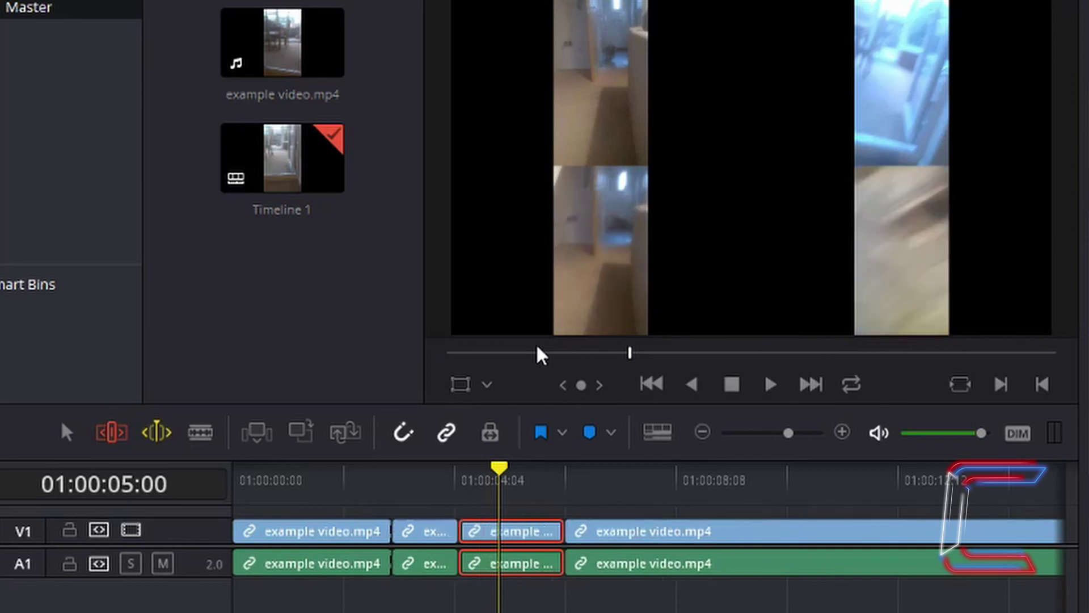
{"action": "key", "text": "period"}
{"action": "key", "text": "period"}
{"action": "key", "text": "period"}
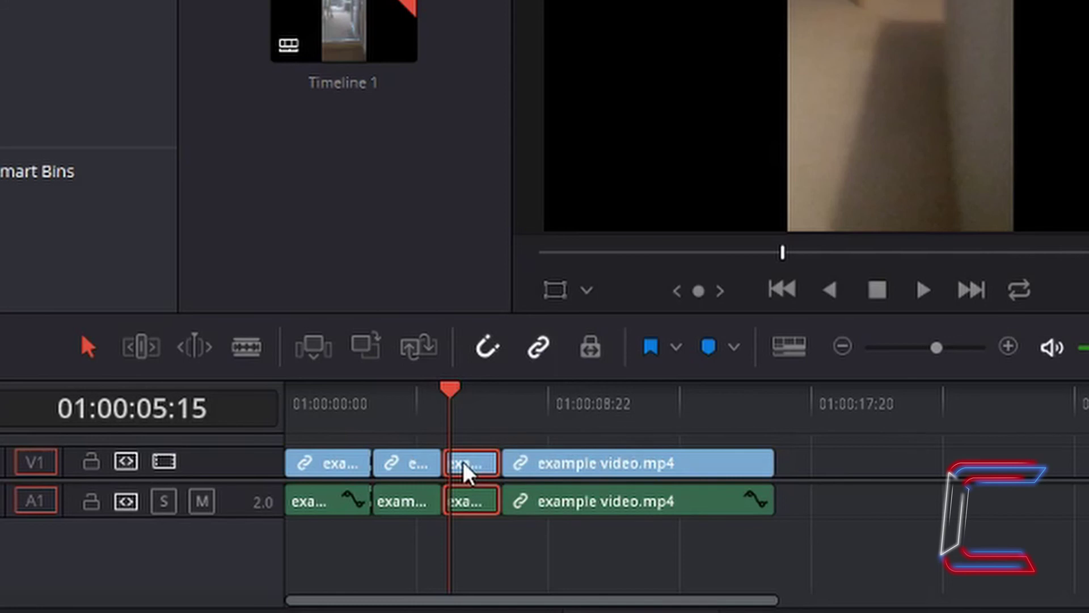
- Move the short linked clip right along V1/A1 and drop it at a later position
{"action": "left_click_drag", "start_coordinate": [463, 462], "coordinate": [965, 471]}
{"action": "left_click", "coordinate": [953, 428]}
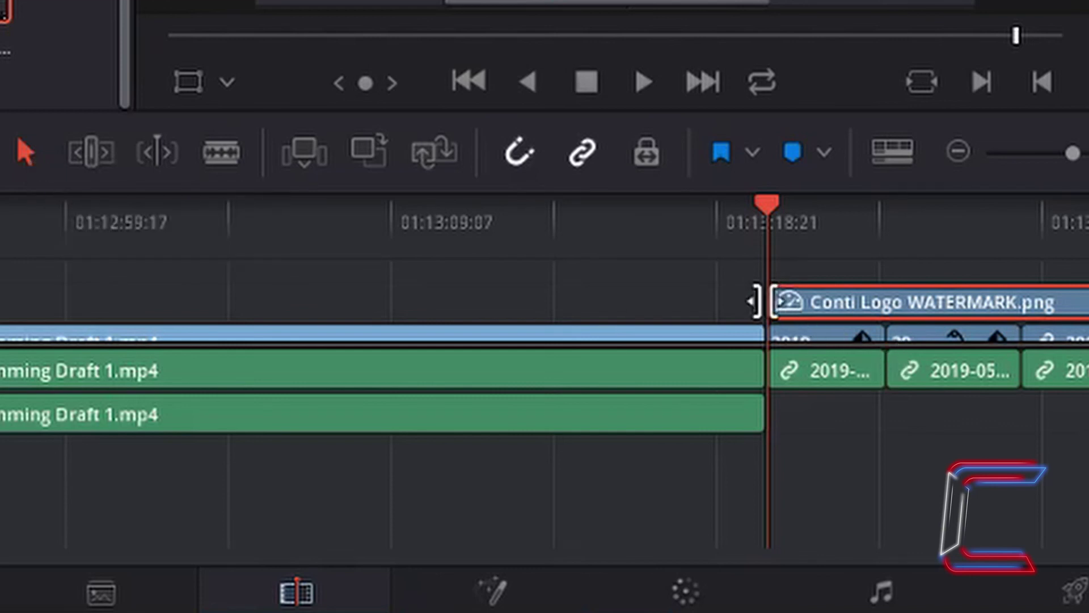
- Extend the Conti Logo WATERMARK.png start earlier, then trim its start much later on the timeline
{"action": "key", "text": "j"}
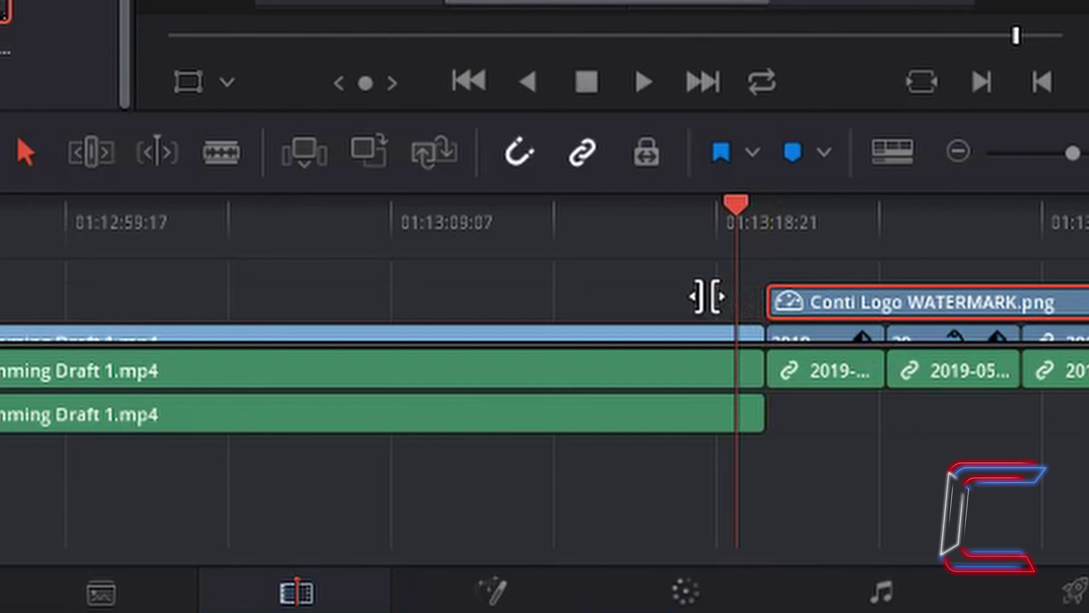
{"action": "key", "text": "k"}
{"action": "left_click_drag", "start_coordinate": [770, 309], "coordinate": [659, 303]}
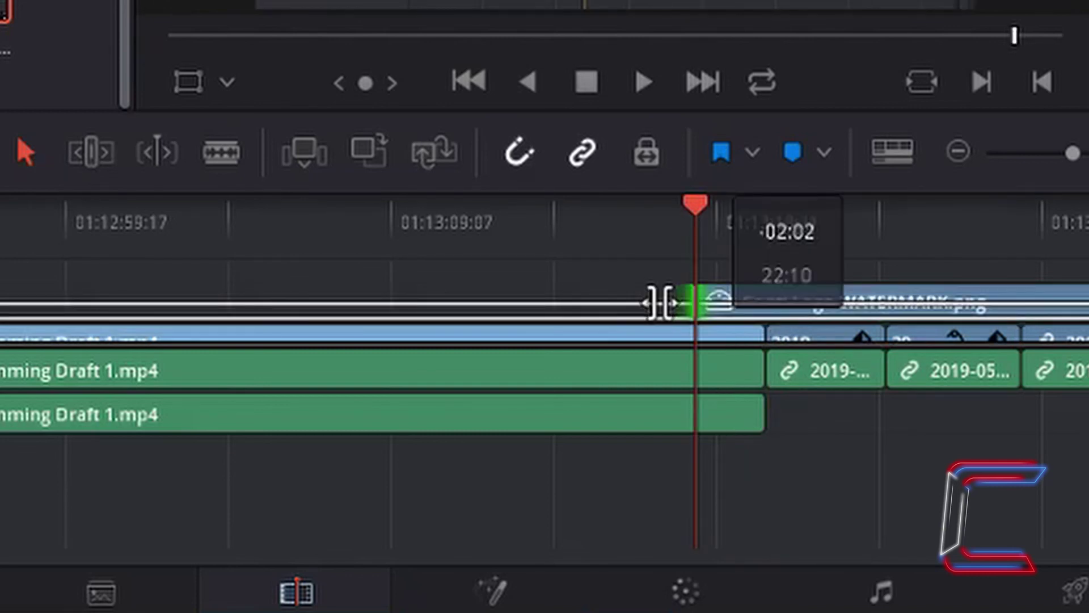
{"action": "left_click_drag", "start_coordinate": [659, 303], "coordinate": [464, 302]}
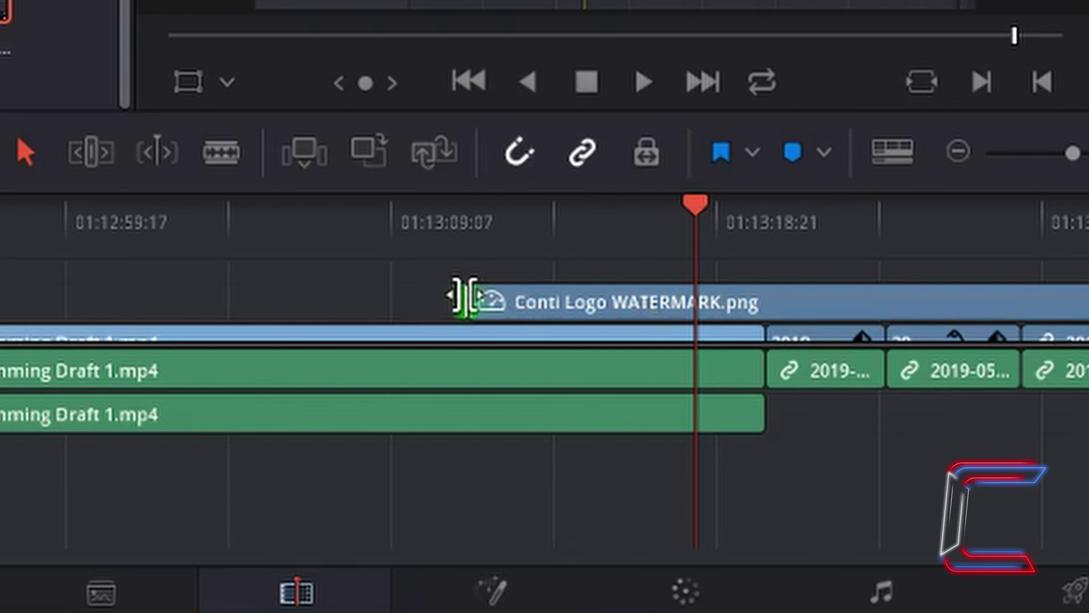
{"action": "left_click_drag", "start_coordinate": [464, 295], "coordinate": [1085, 301]}
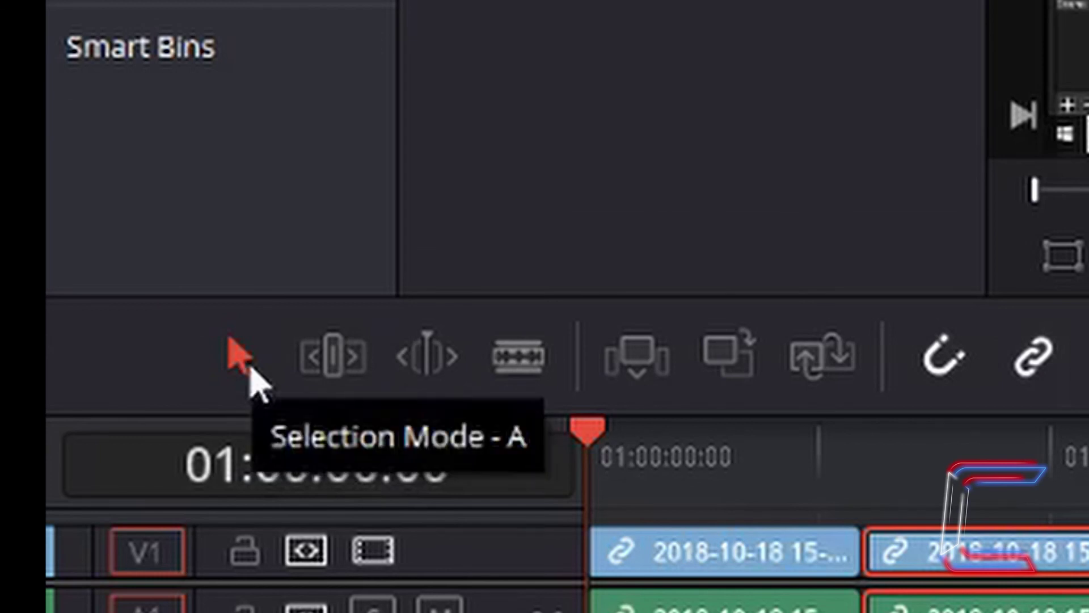
- Enable Trim Edit Mode and Dynamic Trim Mode (slide) on the '2018-10-18' timeline
{"action": "left_click", "coordinate": [330, 369]}
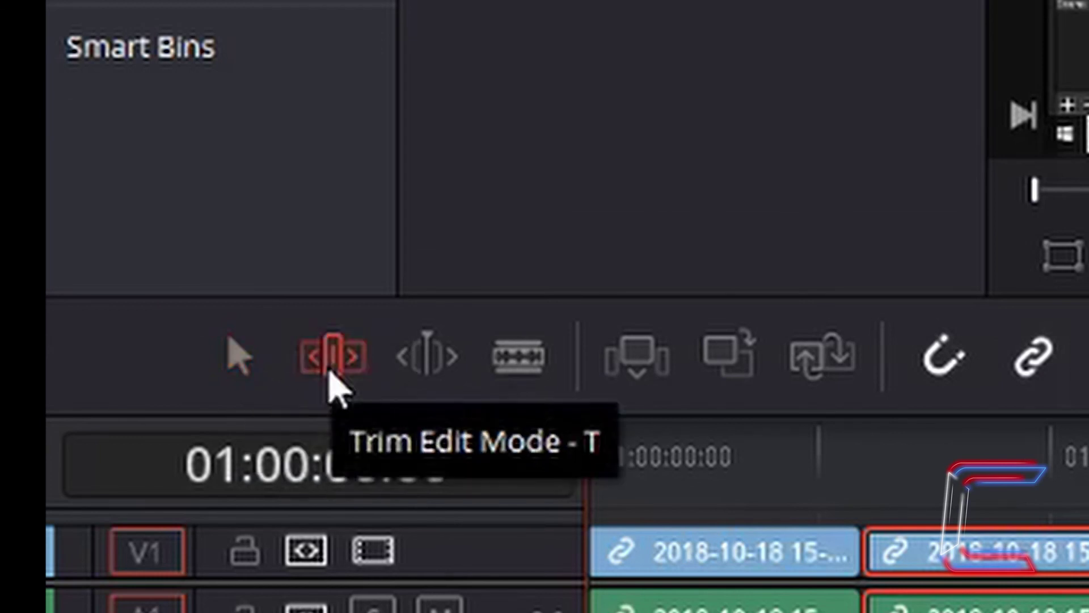
{"action": "left_click", "coordinate": [418, 375]}
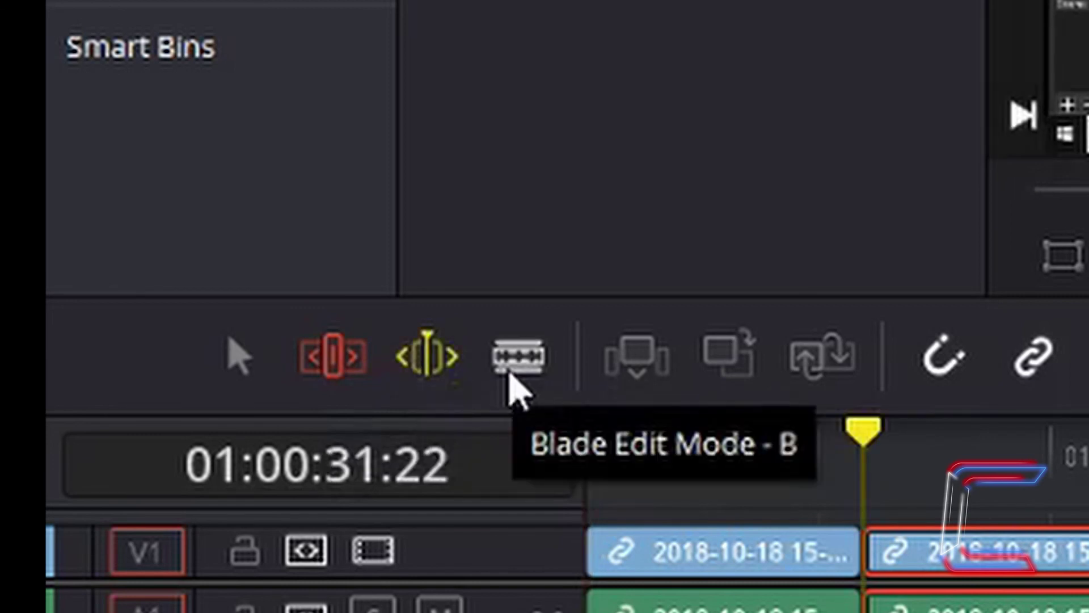